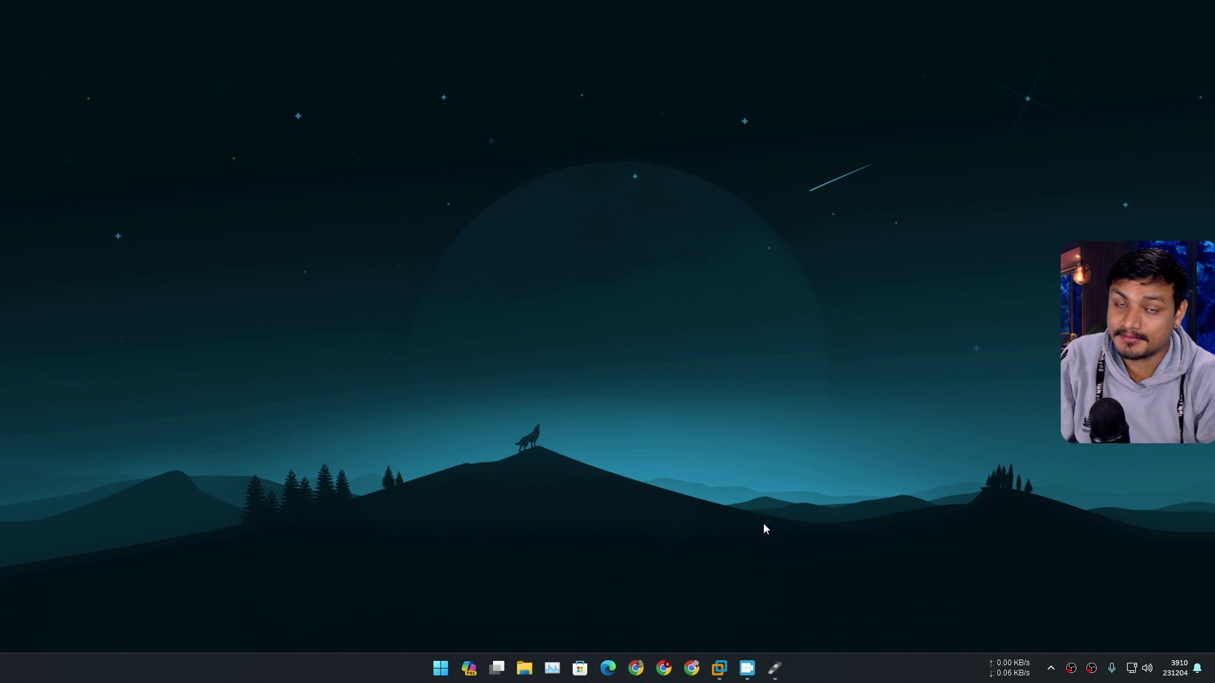
- Bring up Rufus and Hasleo WinToUSB and arrange their windows side by side on the desktop
{"action": "left_click", "coordinate": [775, 668]}
{"action": "left_click", "coordinate": [748, 668]}
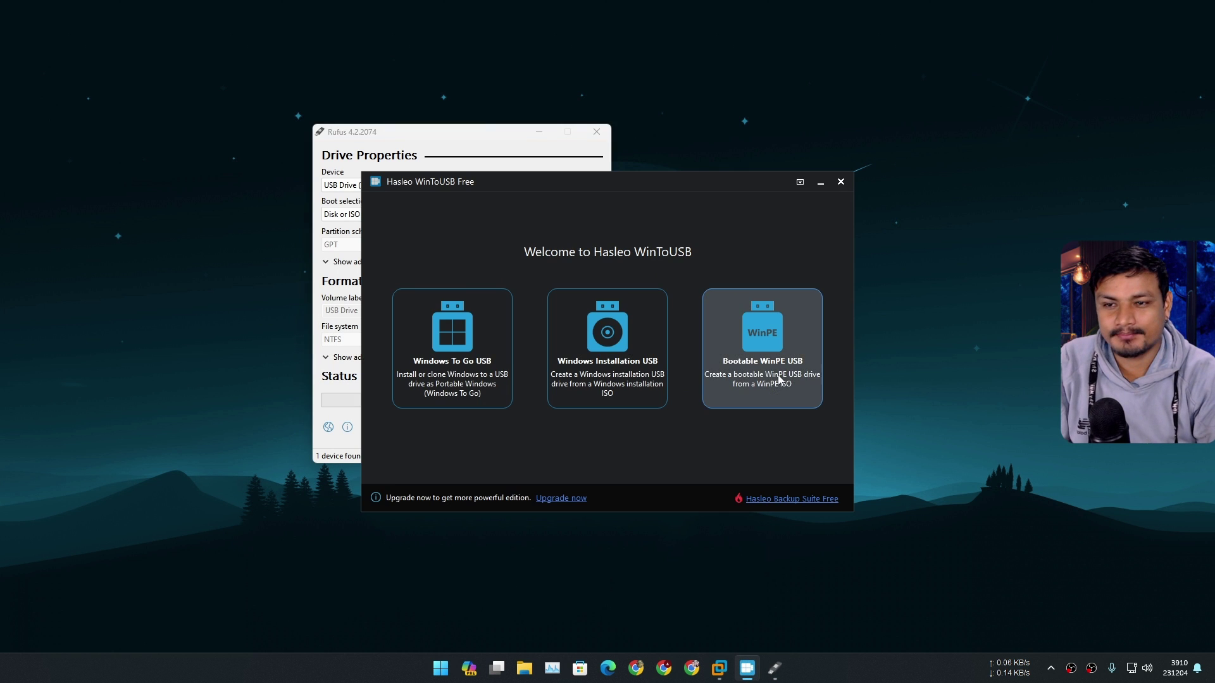
{"action": "left_click_drag", "start_coordinate": [625, 181], "coordinate": [840, 174]}
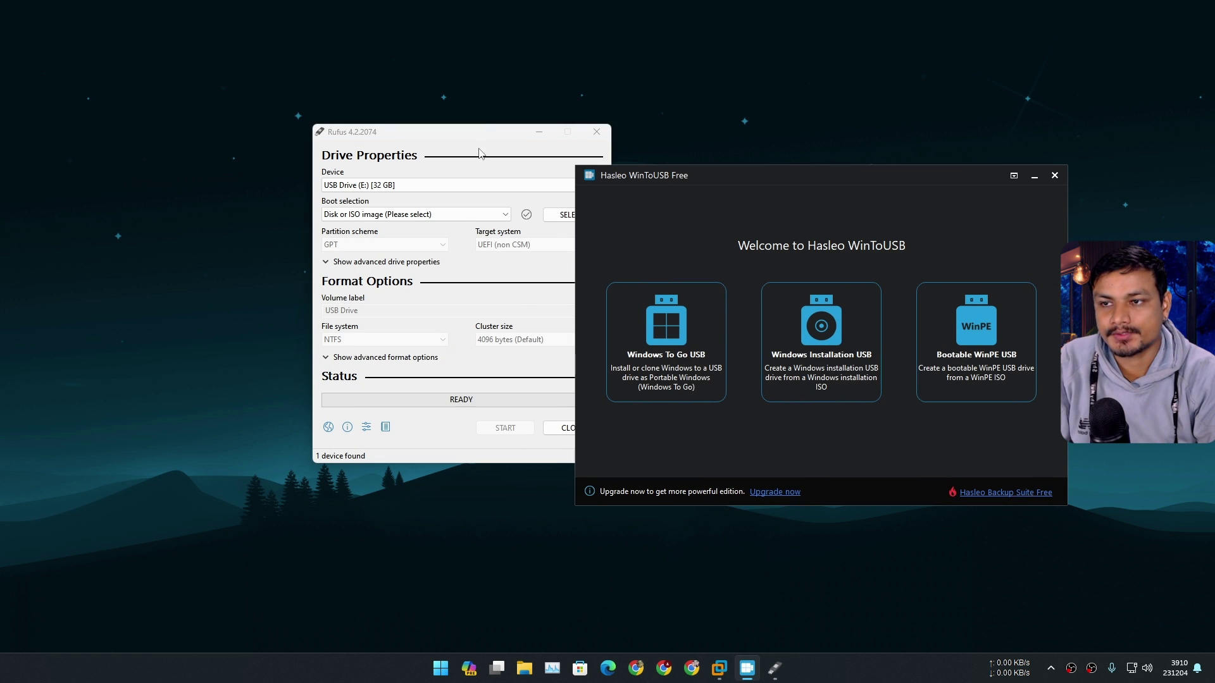
{"action": "left_click_drag", "start_coordinate": [453, 136], "coordinate": [353, 165]}
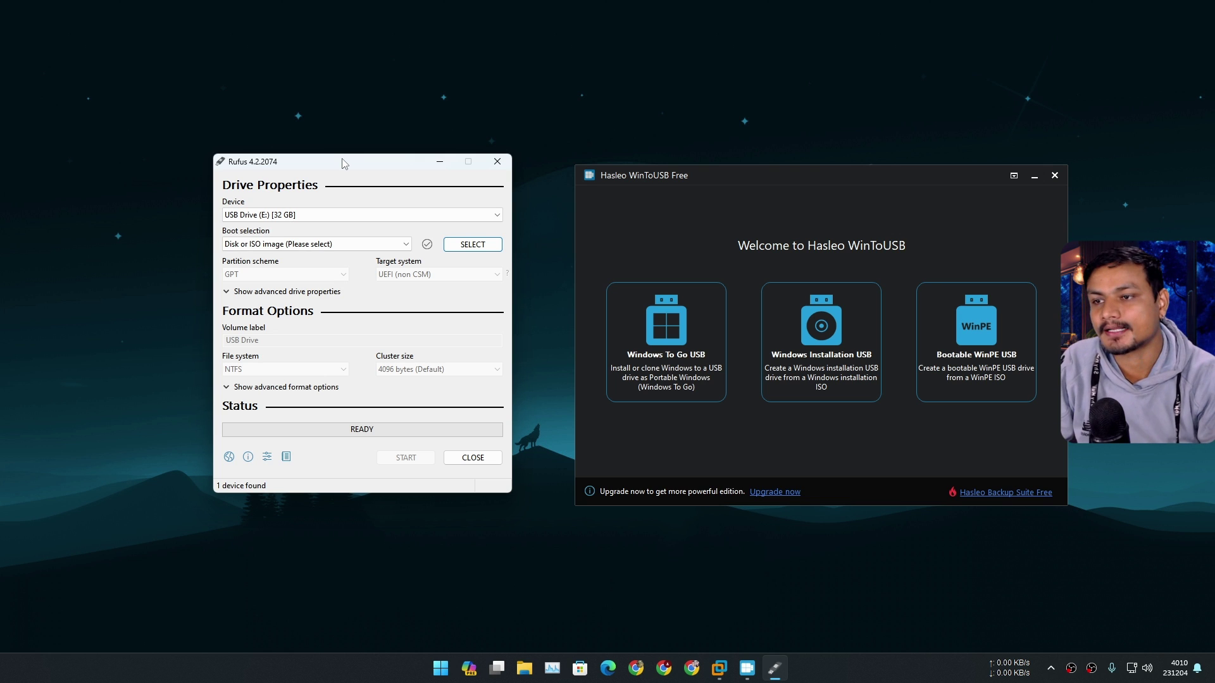
{"action": "left_click_drag", "start_coordinate": [345, 164], "coordinate": [347, 165]}
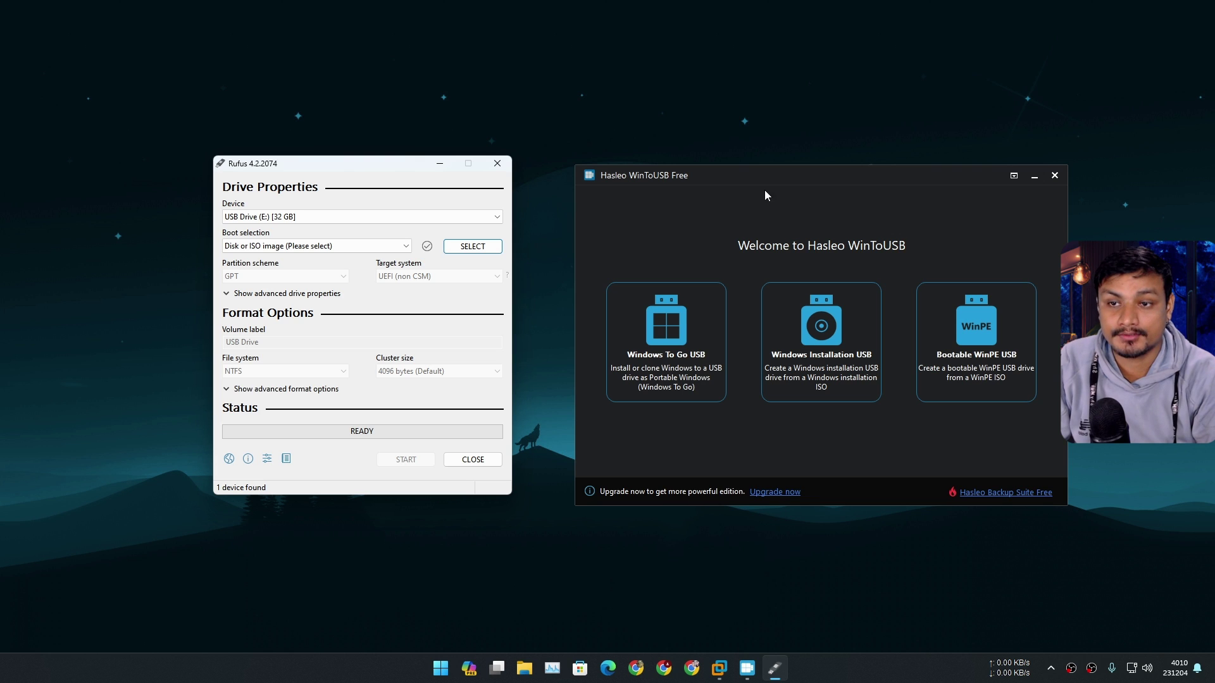
{"action": "left_click_drag", "start_coordinate": [728, 173], "coordinate": [681, 162]}
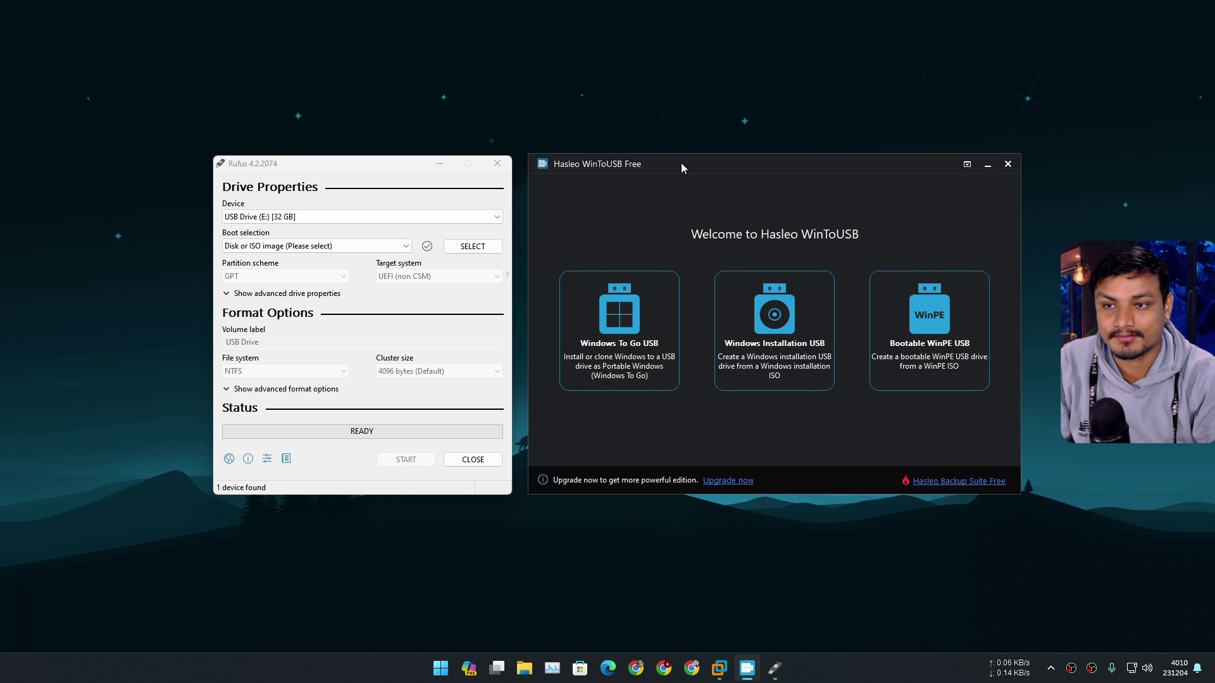
{"action": "left_click", "coordinate": [284, 169]}
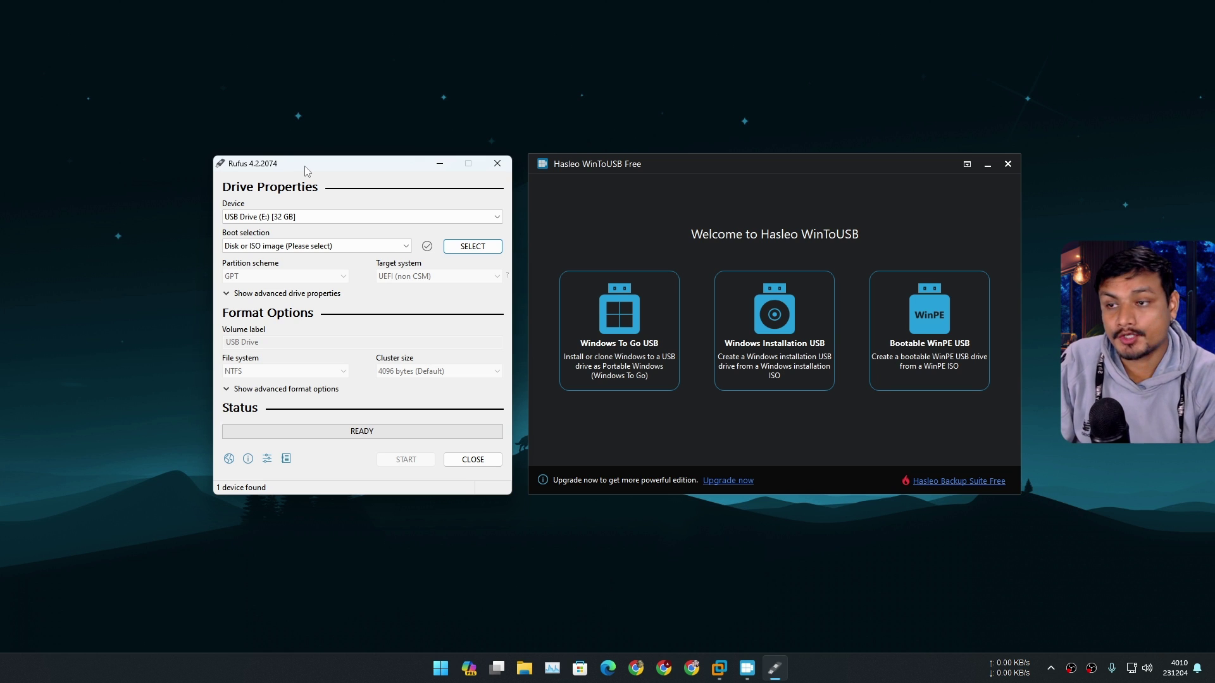
{"action": "left_click", "coordinate": [292, 246]}
{"action": "left_click", "coordinate": [294, 266]}
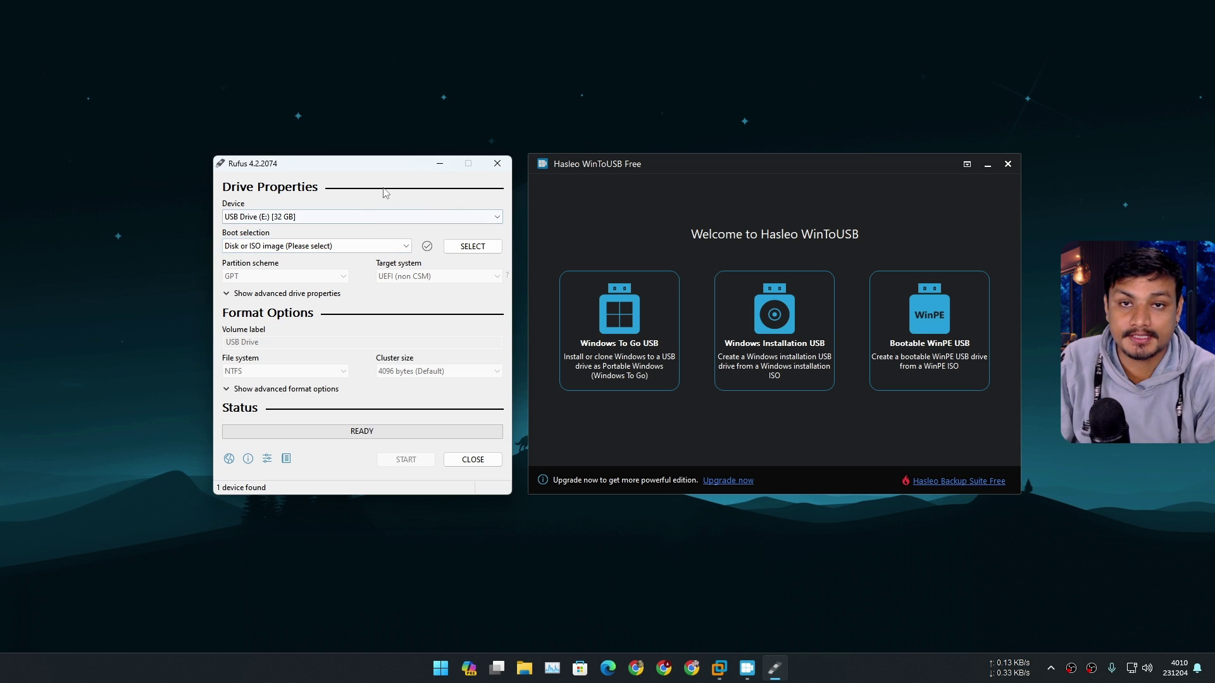
{"action": "left_click", "coordinate": [565, 171]}
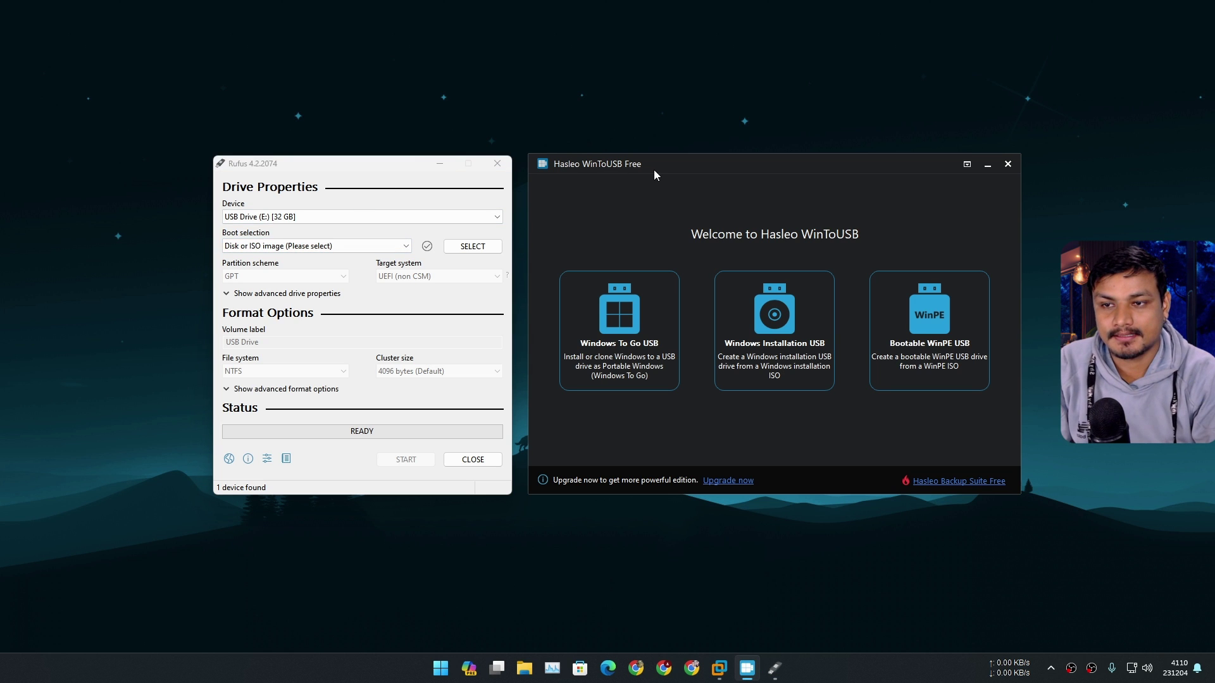
{"action": "left_click_drag", "start_coordinate": [654, 171], "coordinate": [659, 166]}
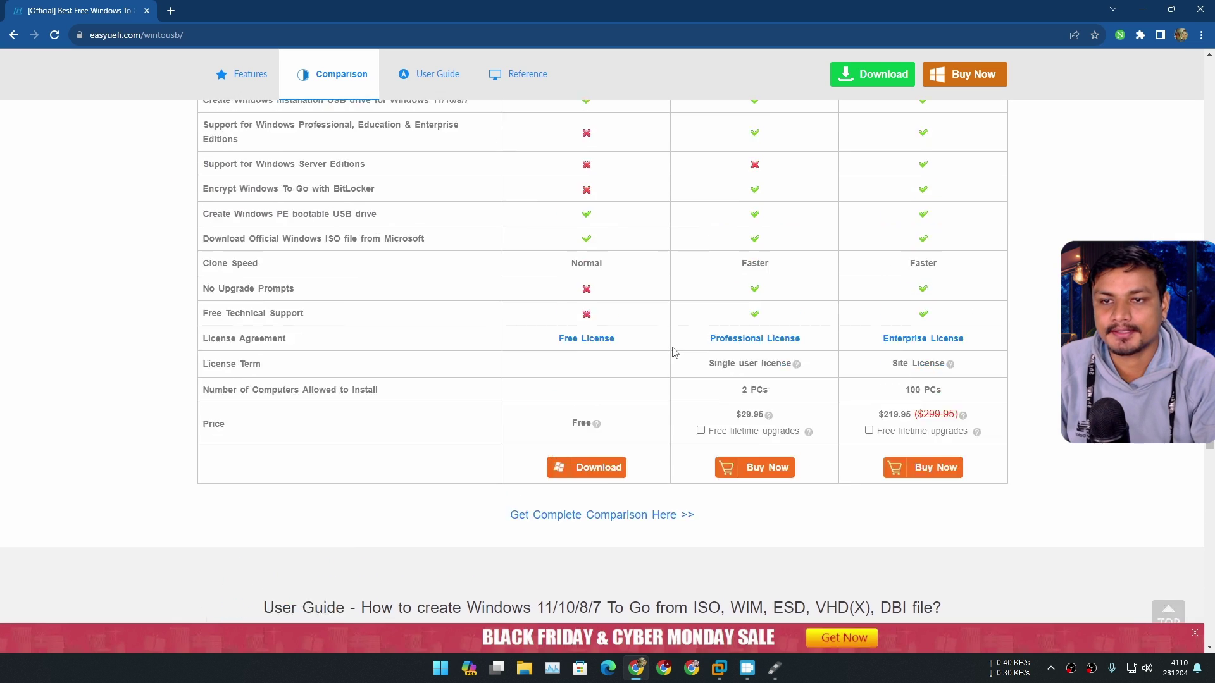
- Review the editions comparison on the WinToUSB web page for Free, Professional and Enterprise features and prices, and close the browser
{"action": "scroll", "coordinate": [674, 352], "scroll_direction": "up", "scroll_amount": 1}
{"action": "left_click_drag", "start_coordinate": [303, 370], "coordinate": [201, 371]}
{"action": "scroll", "coordinate": [392, 372], "scroll_direction": "up", "scroll_amount": 2}
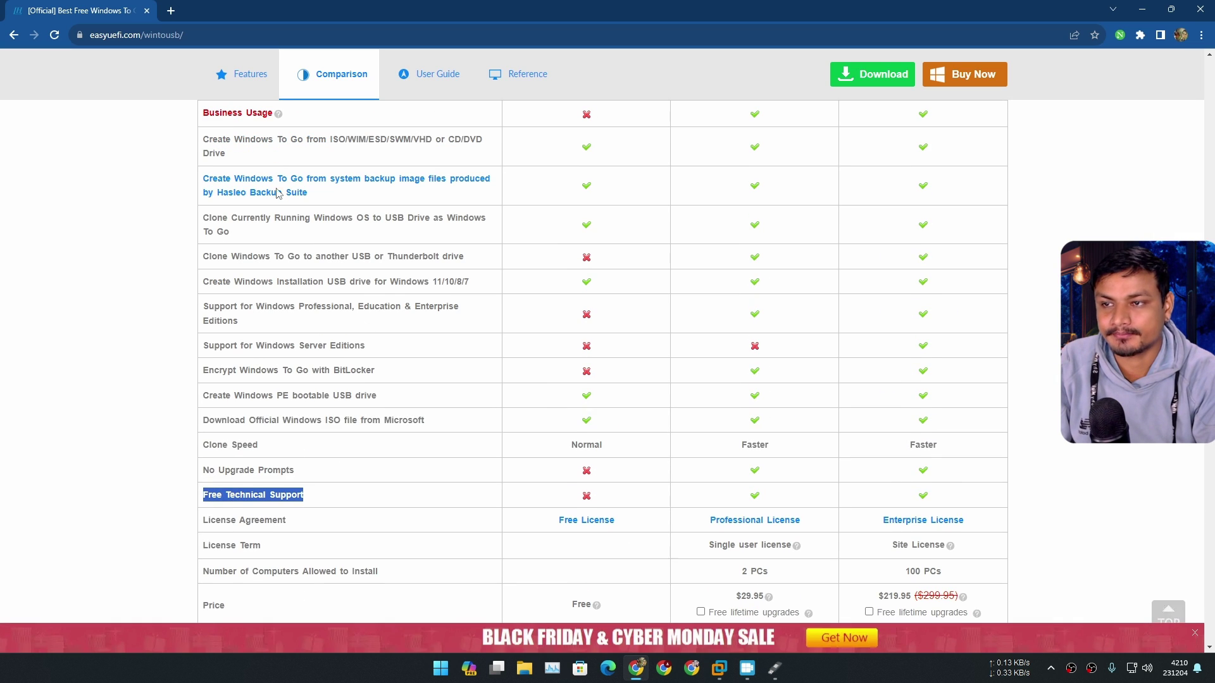
{"action": "scroll", "coordinate": [704, 240], "scroll_direction": "up", "scroll_amount": 4}
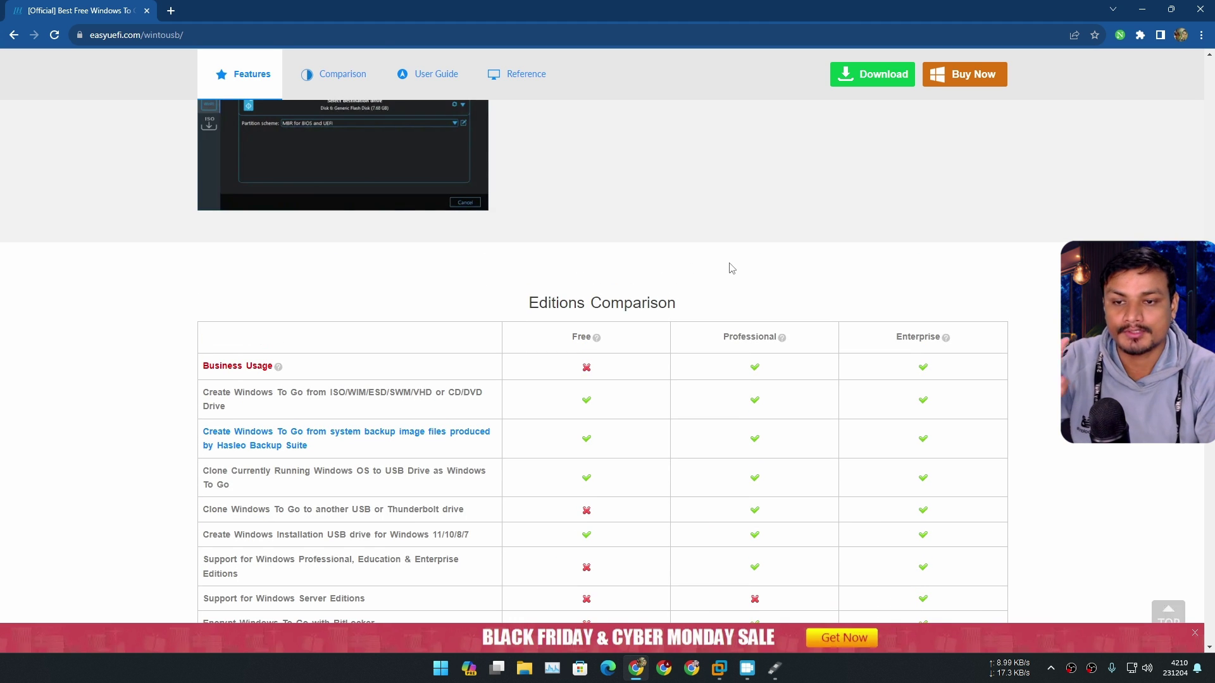
{"action": "scroll", "coordinate": [715, 276], "scroll_direction": "down", "scroll_amount": 5}
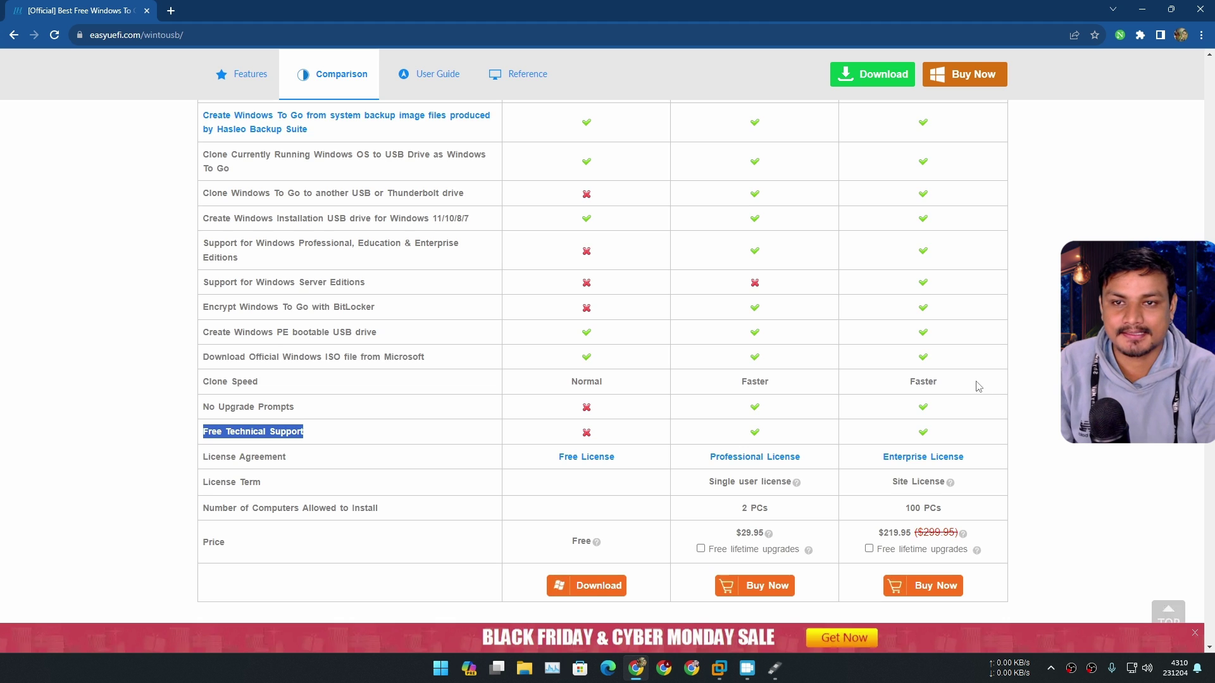
{"action": "scroll", "coordinate": [959, 255], "scroll_direction": "up", "scroll_amount": 4}
{"action": "scroll", "coordinate": [1000, 369], "scroll_direction": "down", "scroll_amount": 7}
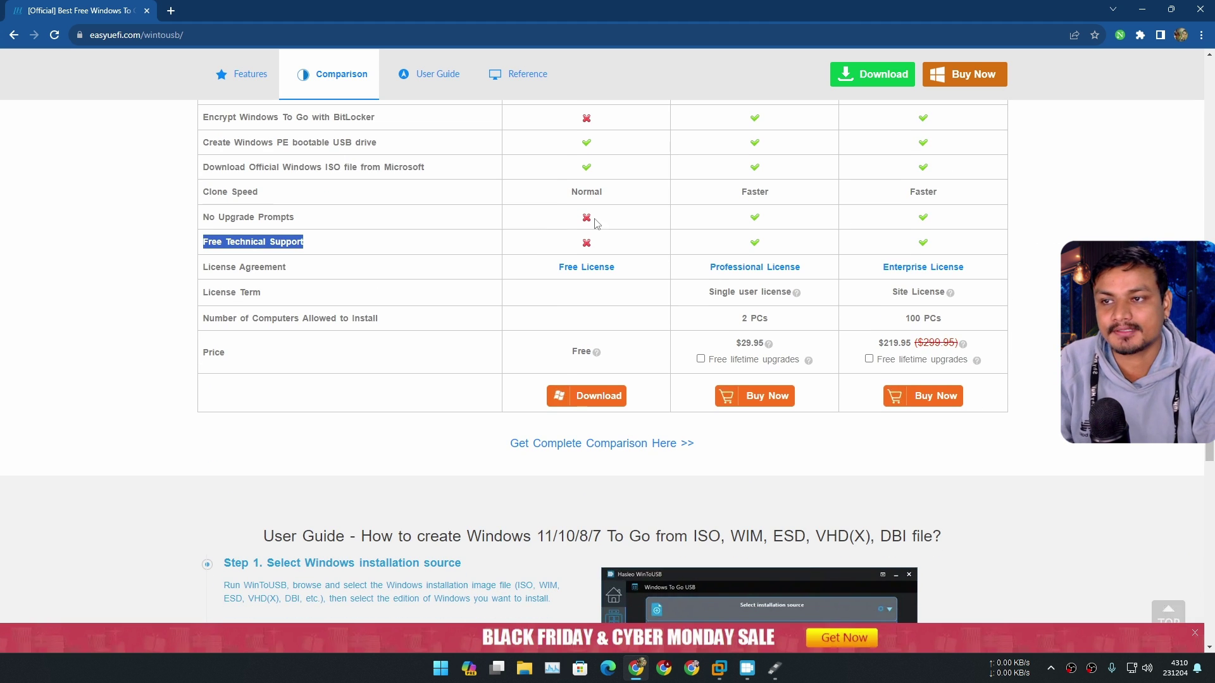
{"action": "left_click", "coordinate": [480, 241]}
{"action": "scroll", "coordinate": [476, 333], "scroll_direction": "up", "scroll_amount": 2}
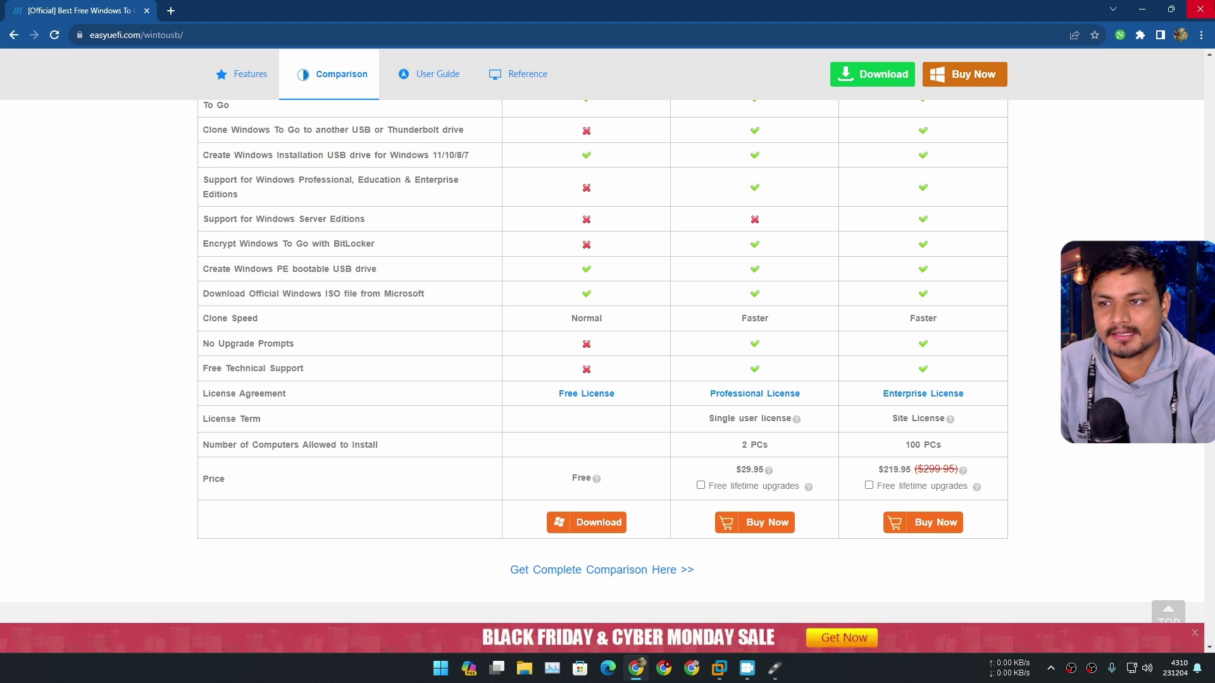
{"action": "left_click", "coordinate": [1200, 9]}
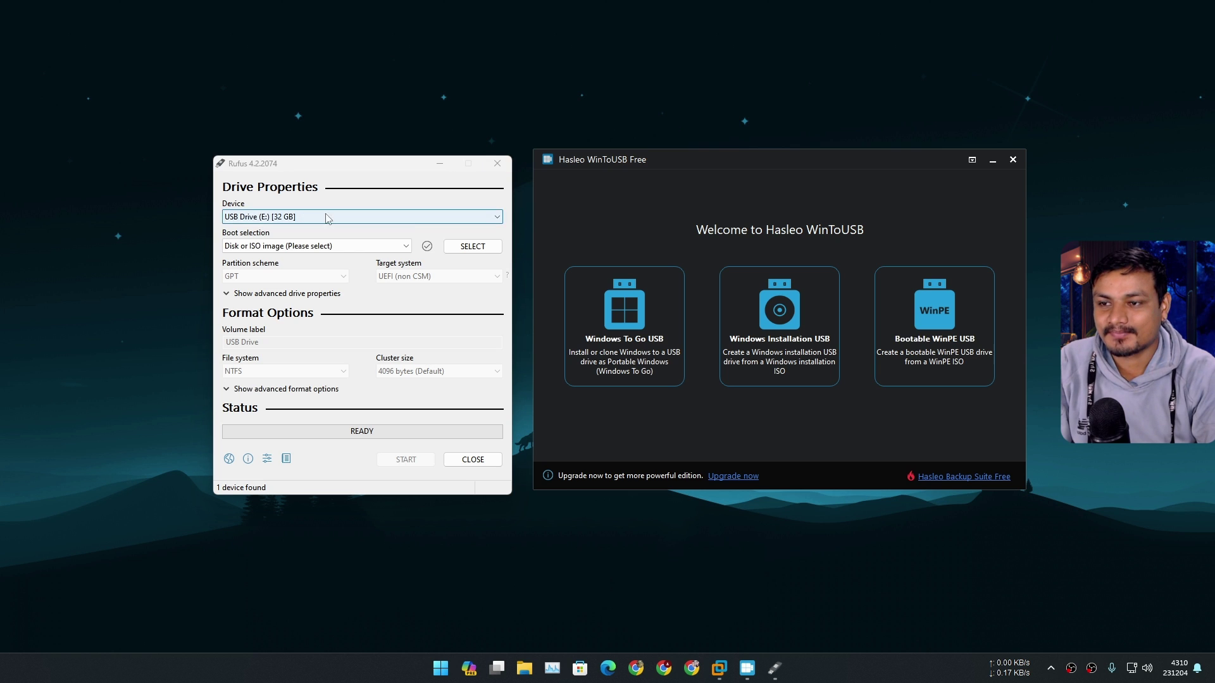
- Load Win11_23H2_English_x64.iso from the Documents folder as the boot image in Rufus
{"action": "left_click", "coordinate": [473, 246]}
{"action": "left_click", "coordinate": [367, 448]}
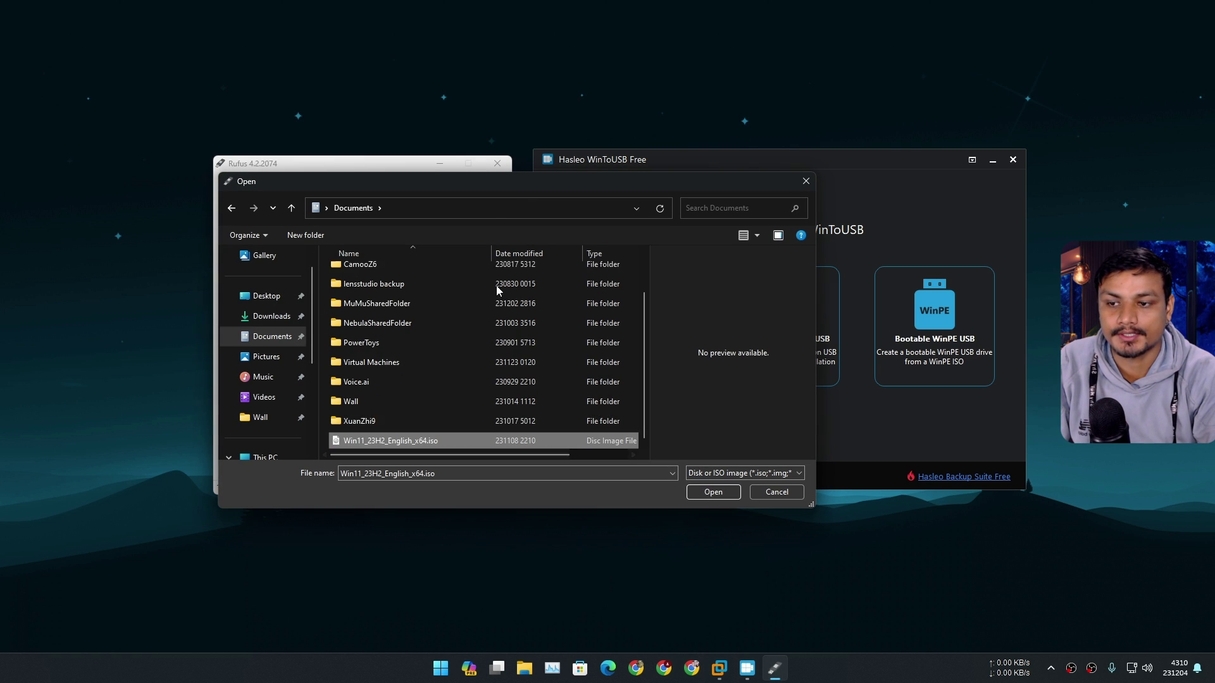
{"action": "left_click", "coordinate": [713, 491]}
{"action": "left_click_drag", "start_coordinate": [355, 167], "coordinate": [399, 164]}
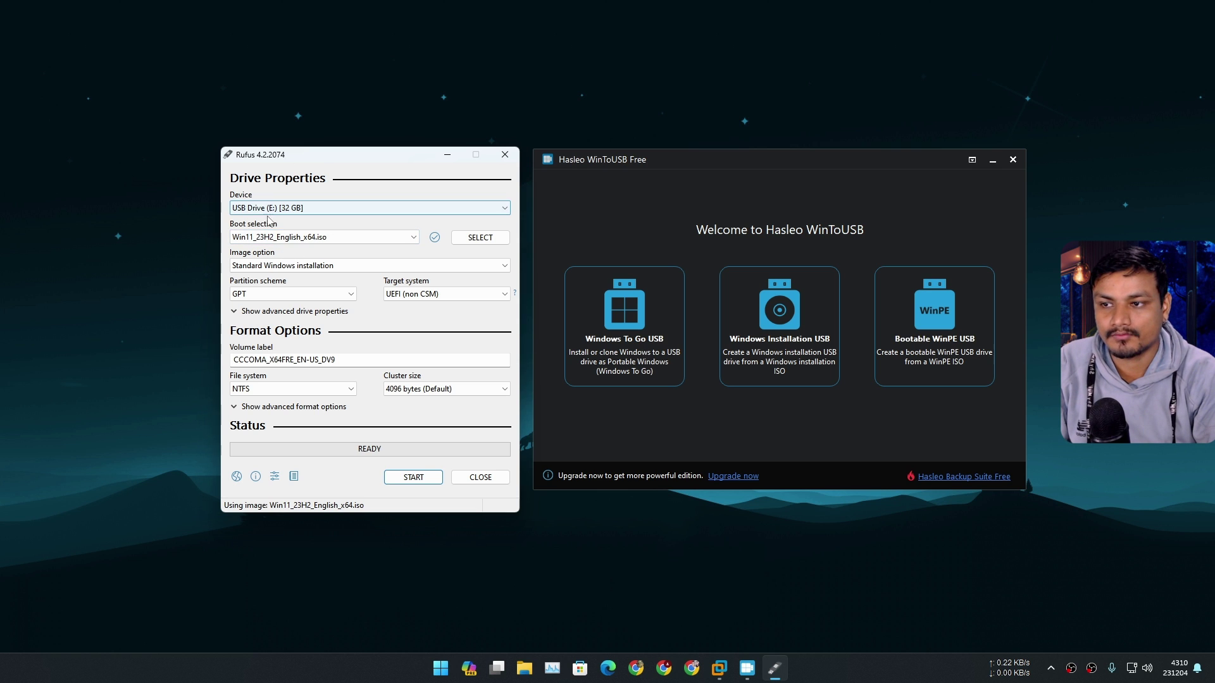
- Choose USB Drive (E:) [32 GB] as the target device in Rufus
{"action": "left_click", "coordinate": [325, 209]}
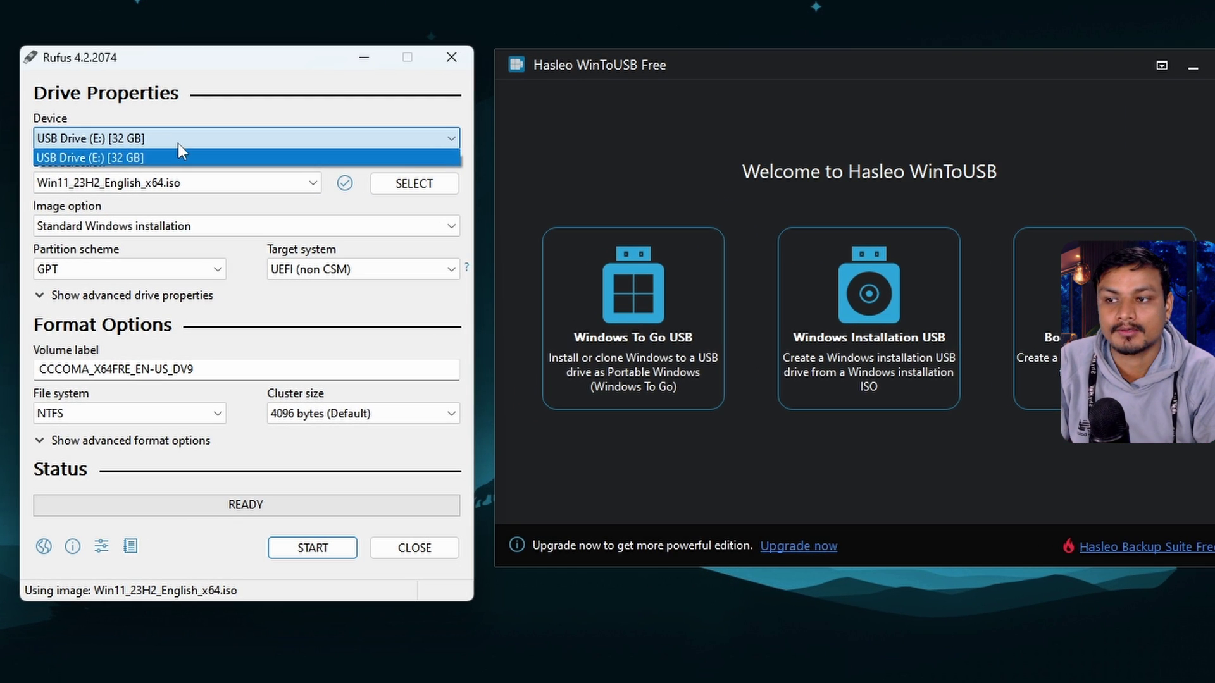
{"action": "left_click", "coordinate": [178, 143]}
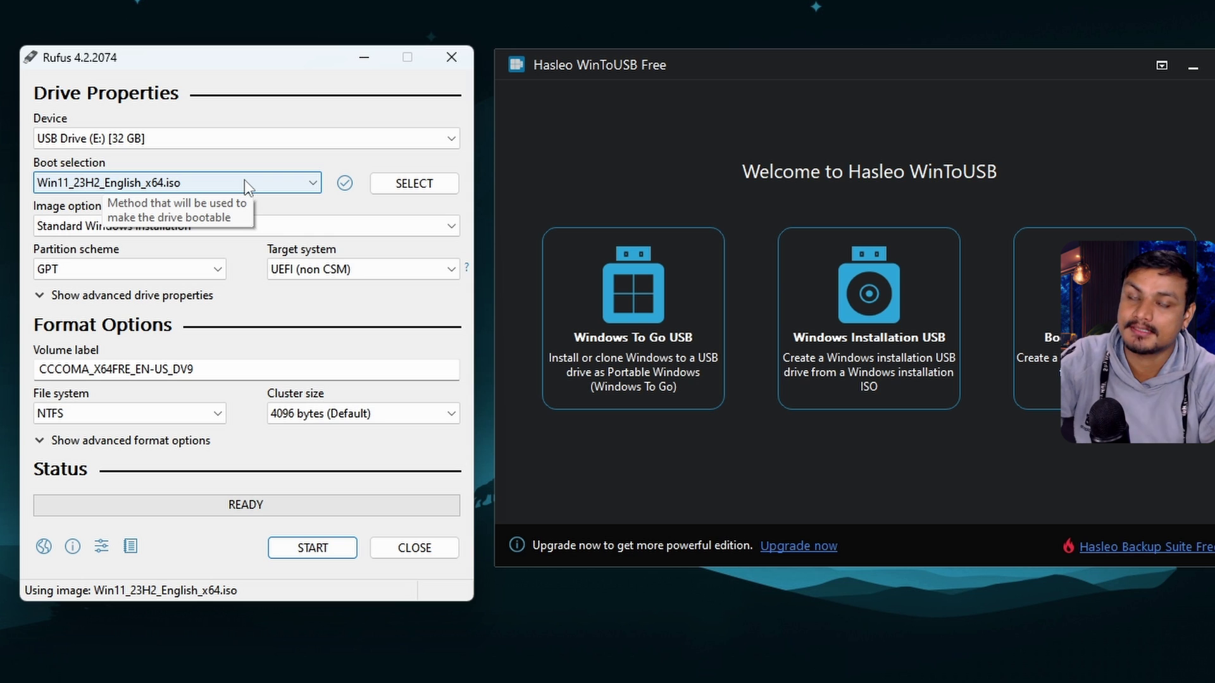
{"action": "left_click", "coordinate": [123, 137]}
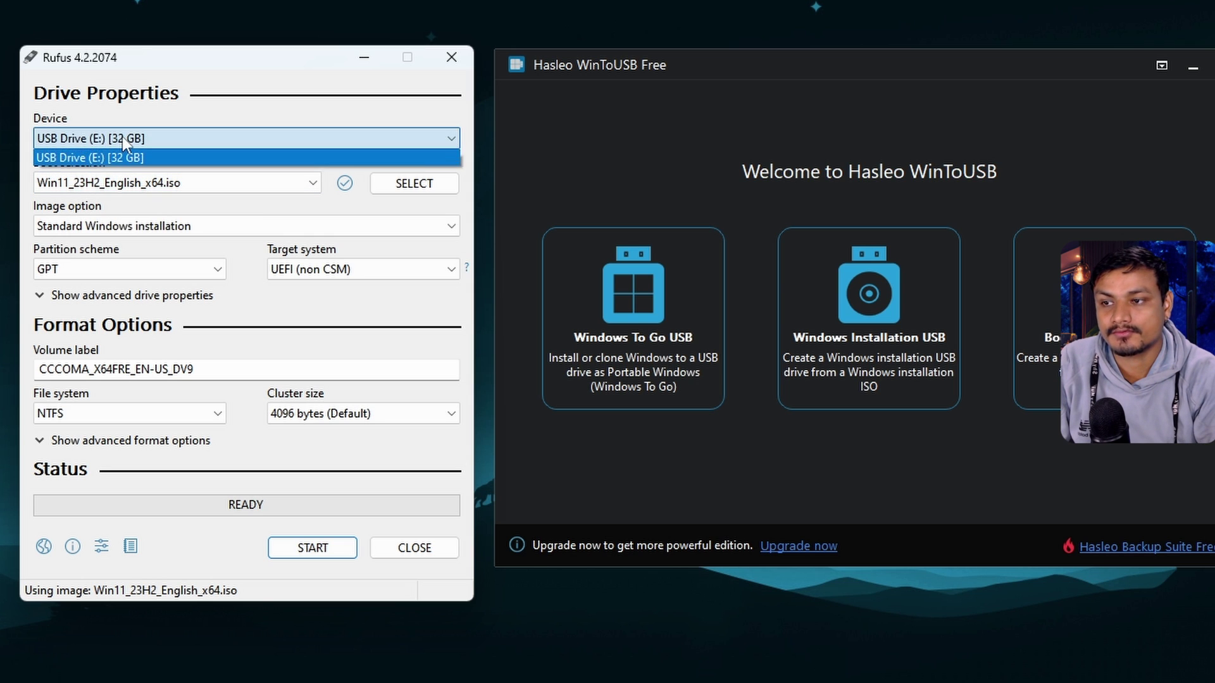
{"action": "left_click", "coordinate": [158, 156]}
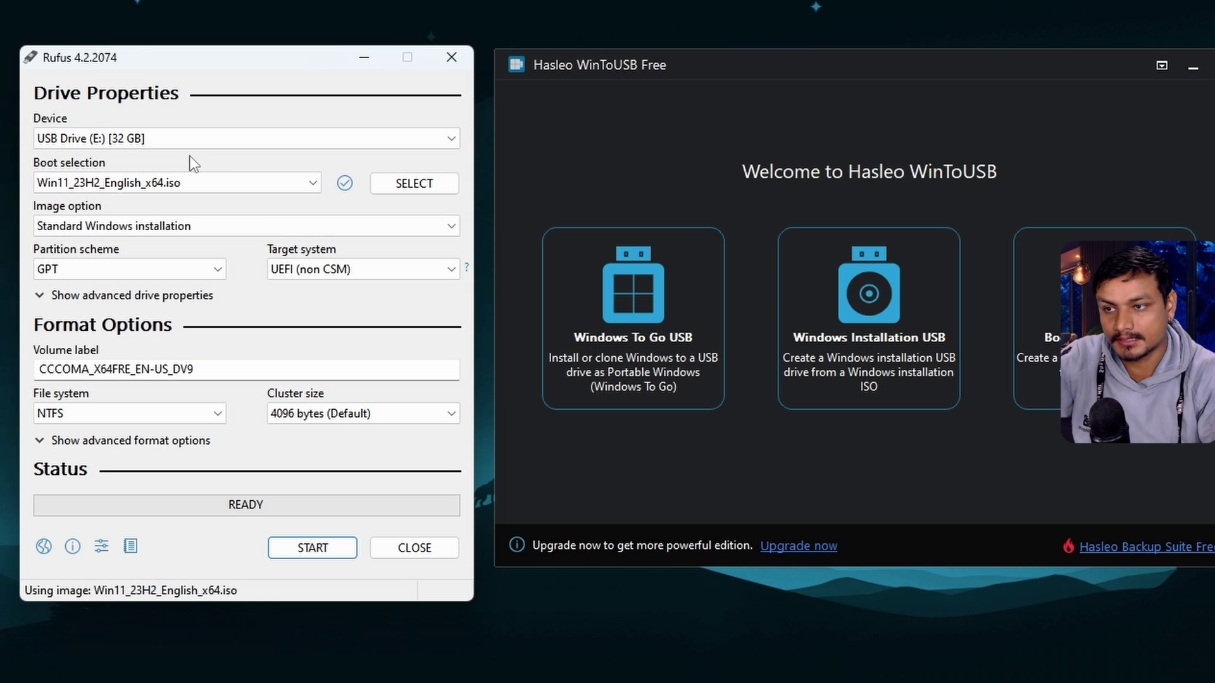
{"action": "left_click", "coordinate": [154, 184]}
{"action": "left_click", "coordinate": [154, 184]}
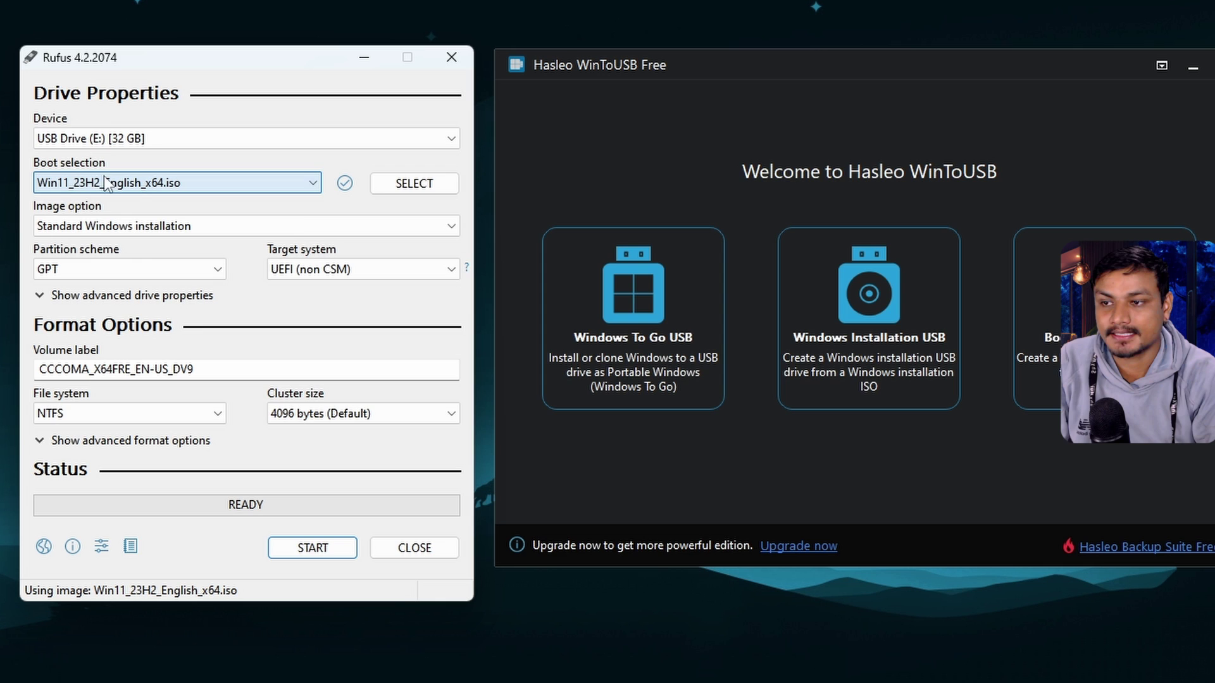
- Reselect Win11_23H2_English_x64.iso from Documents as the boot image and set the image option to Windows To Go
{"action": "left_click", "coordinate": [409, 187]}
{"action": "scroll", "coordinate": [342, 405], "scroll_direction": "down", "scroll_amount": 1}
{"action": "left_click", "coordinate": [624, 481]}
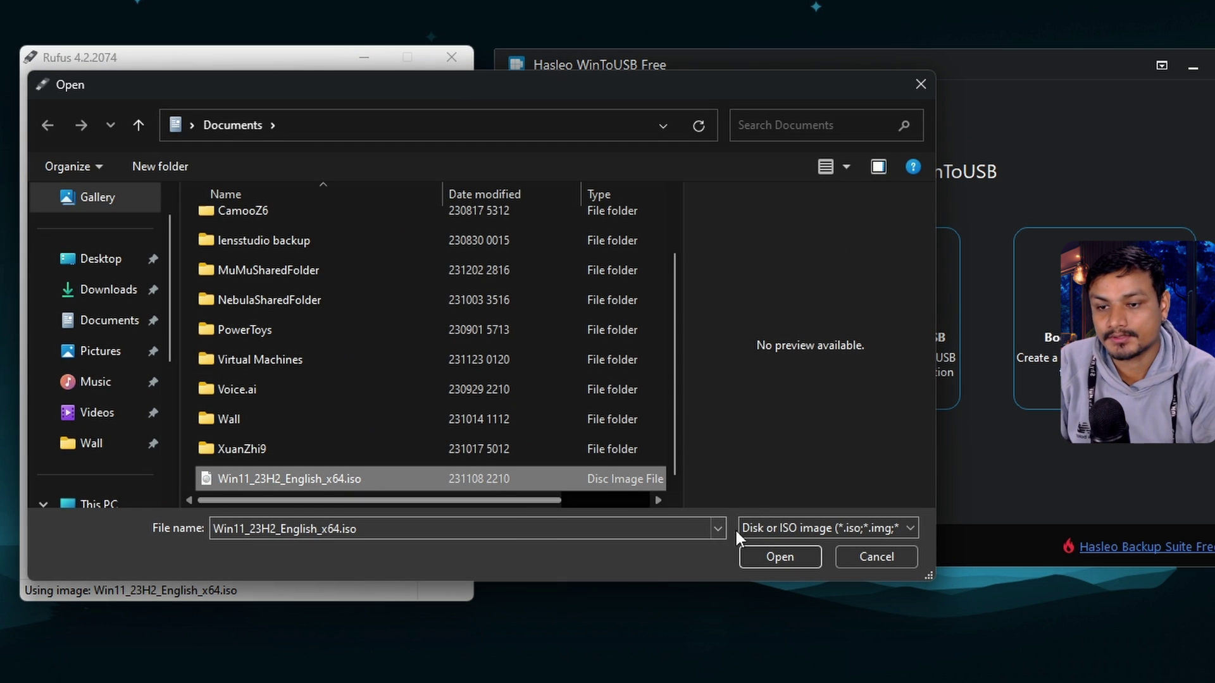
{"action": "left_click", "coordinate": [779, 557]}
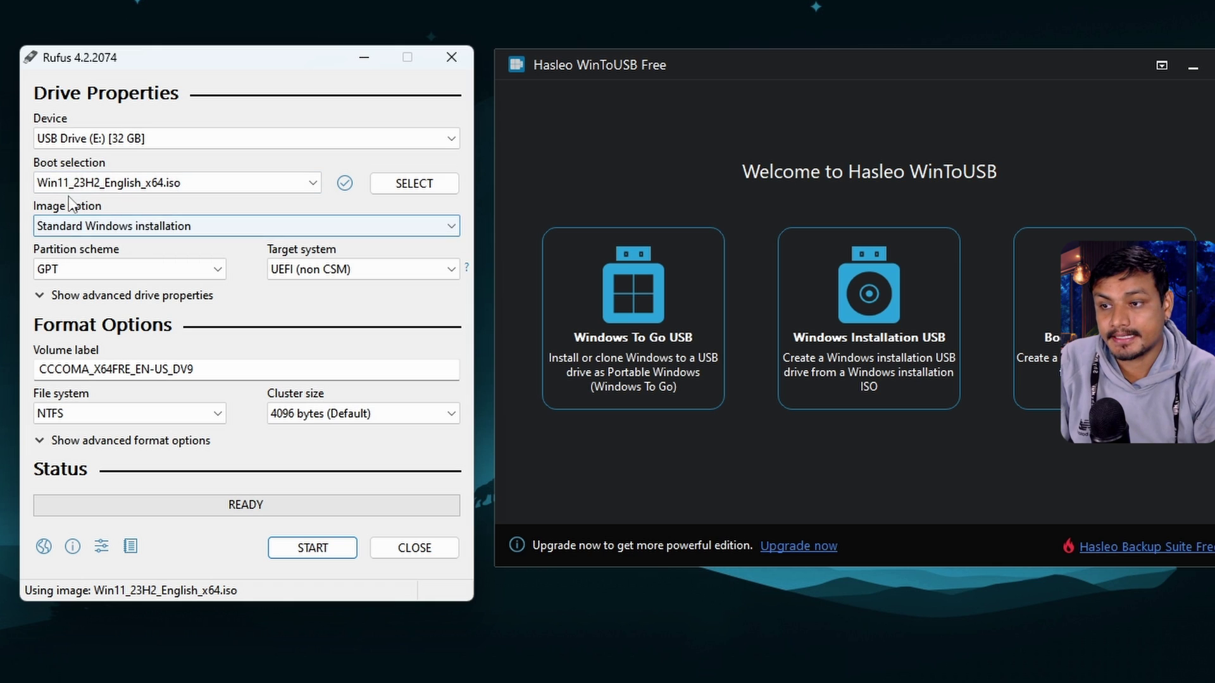
{"action": "left_click", "coordinate": [82, 226]}
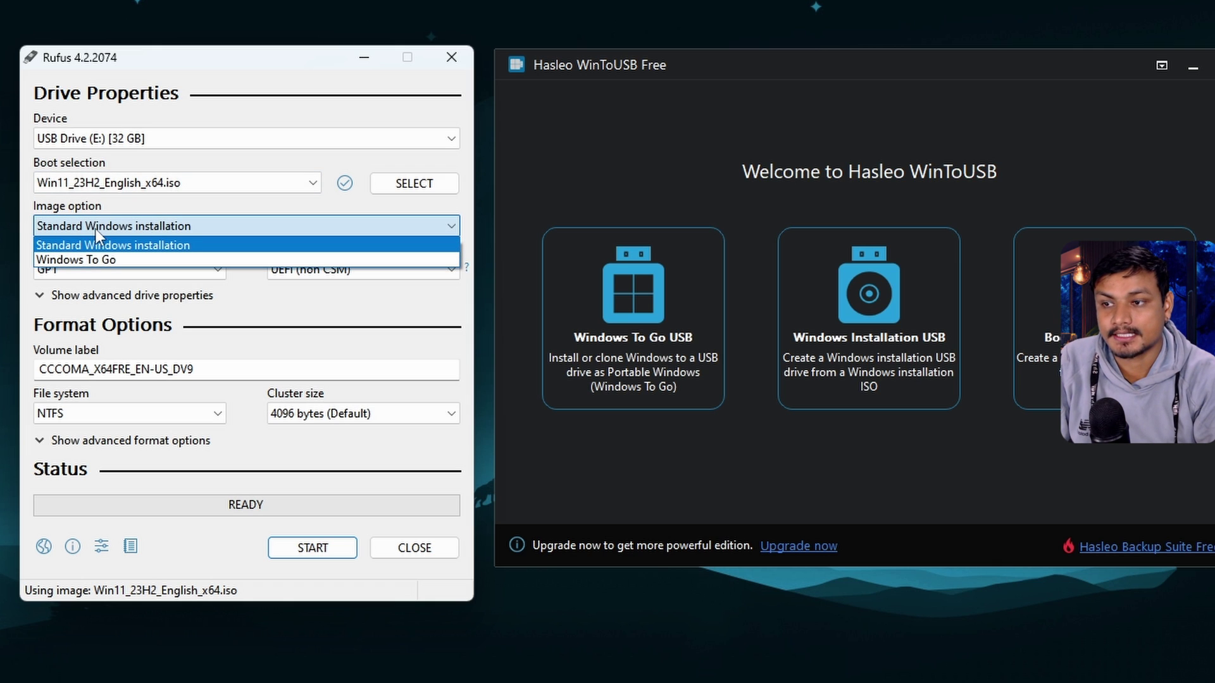
{"action": "left_click", "coordinate": [74, 261]}
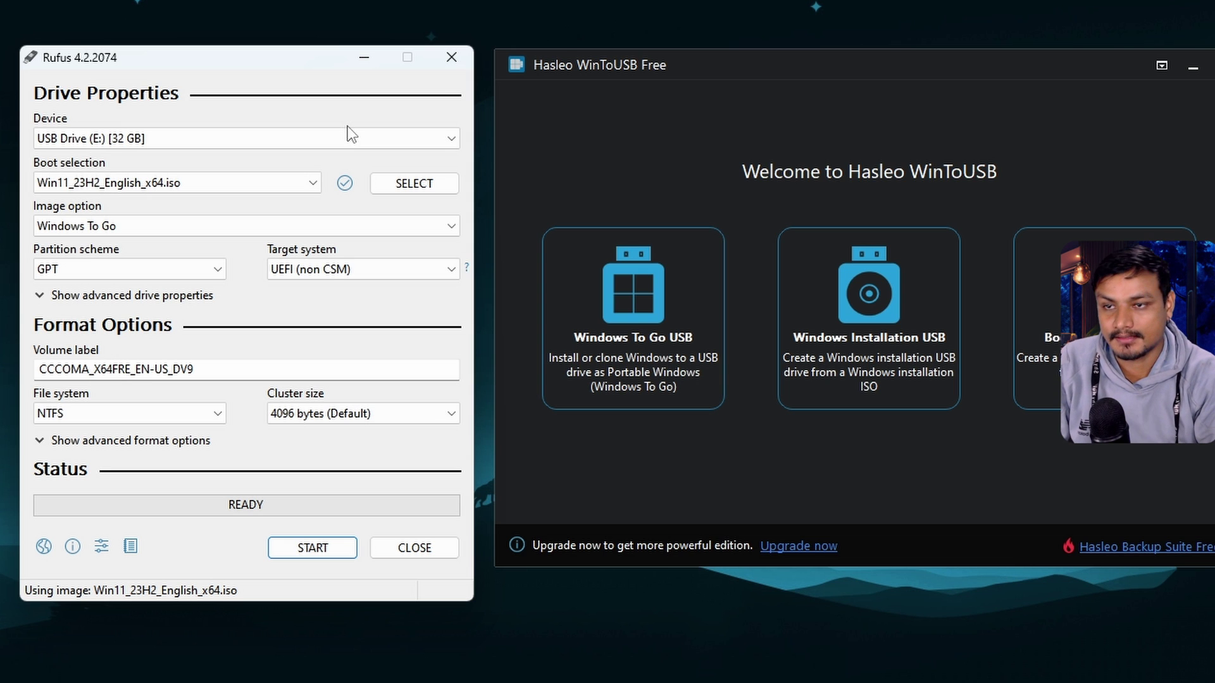
- Close Rufus and open the Windows To Go USB setup in Hasleo WinToUSB
{"action": "left_click", "coordinate": [451, 57]}
{"action": "left_click_drag", "start_coordinate": [742, 63], "coordinate": [661, 58]}
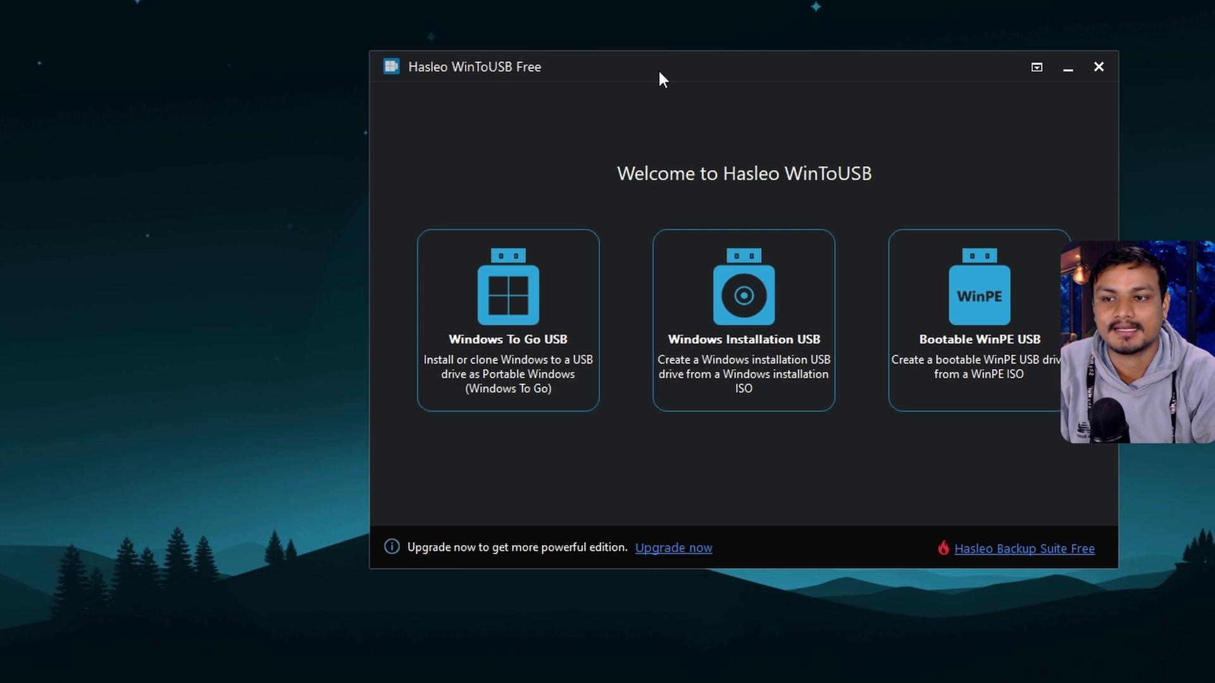
{"action": "left_click_drag", "start_coordinate": [658, 68], "coordinate": [623, 59]}
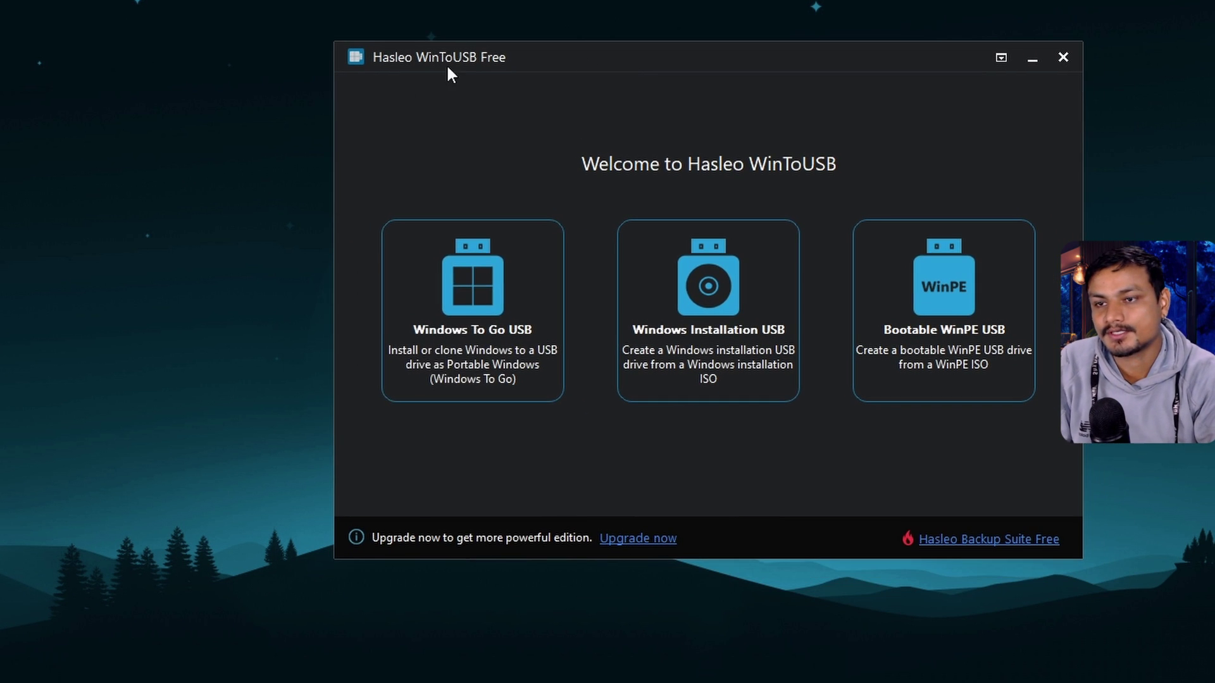
{"action": "left_click", "coordinate": [457, 328]}
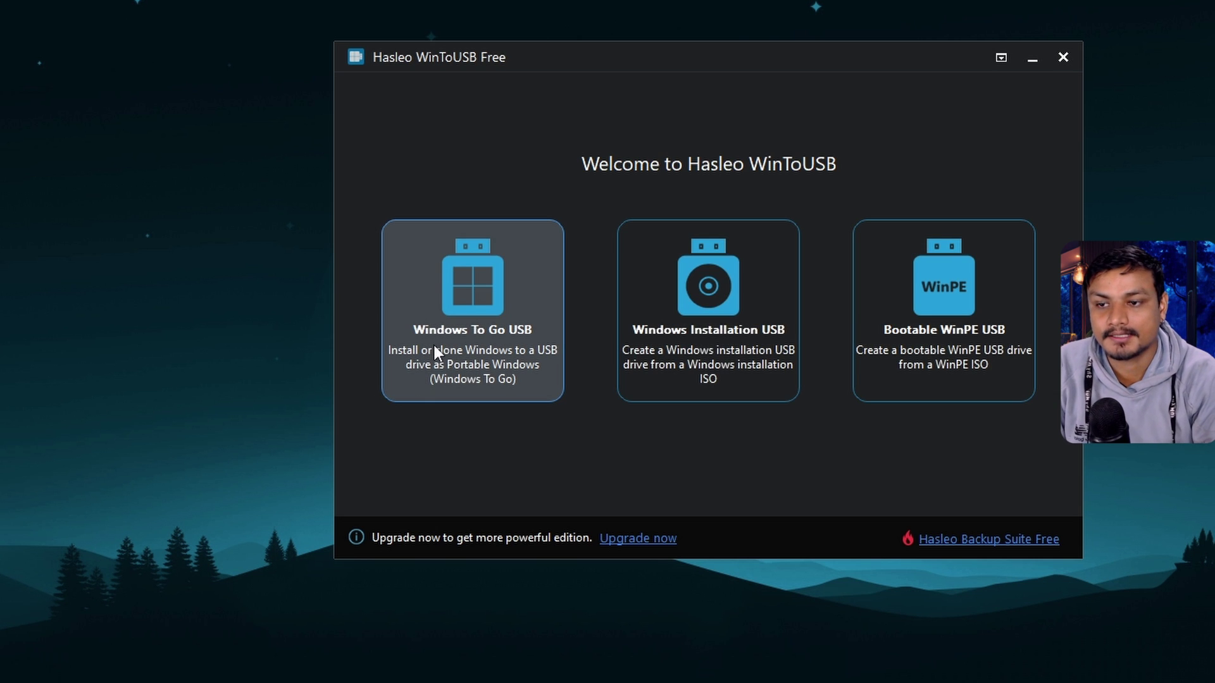
{"action": "left_click", "coordinate": [461, 342]}
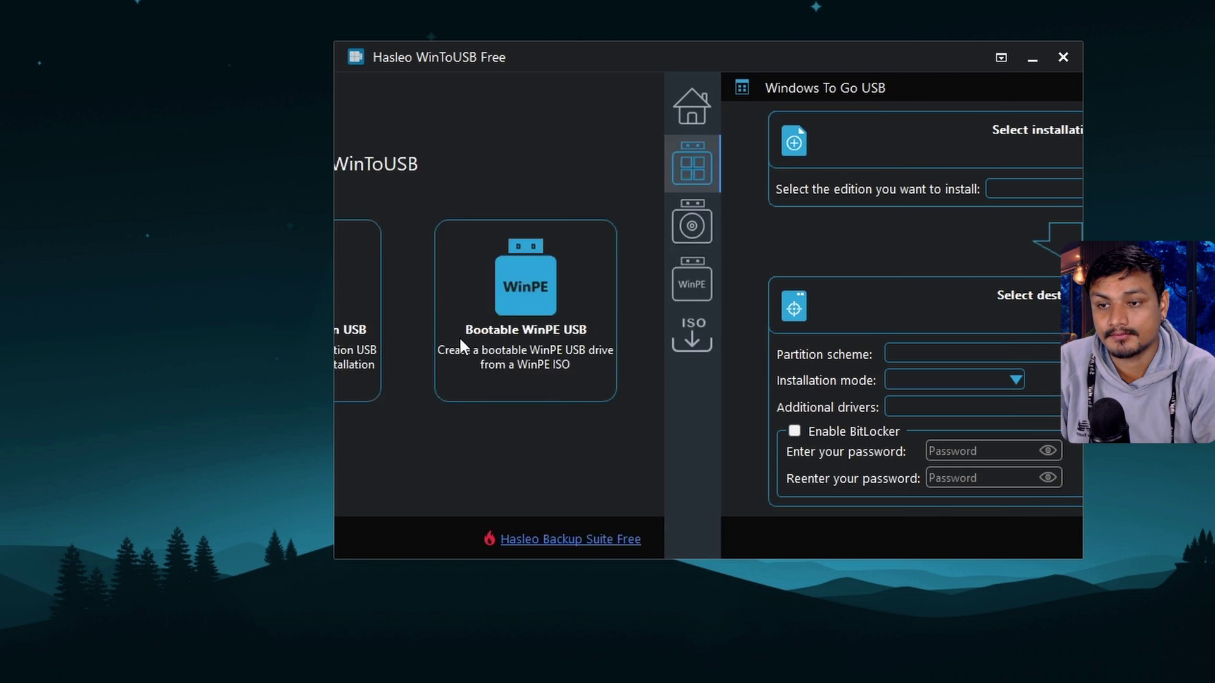
- Set the installation source to the image file Win11_23H2_English_x64.iso from the Documents folder
{"action": "left_click", "coordinate": [842, 131]}
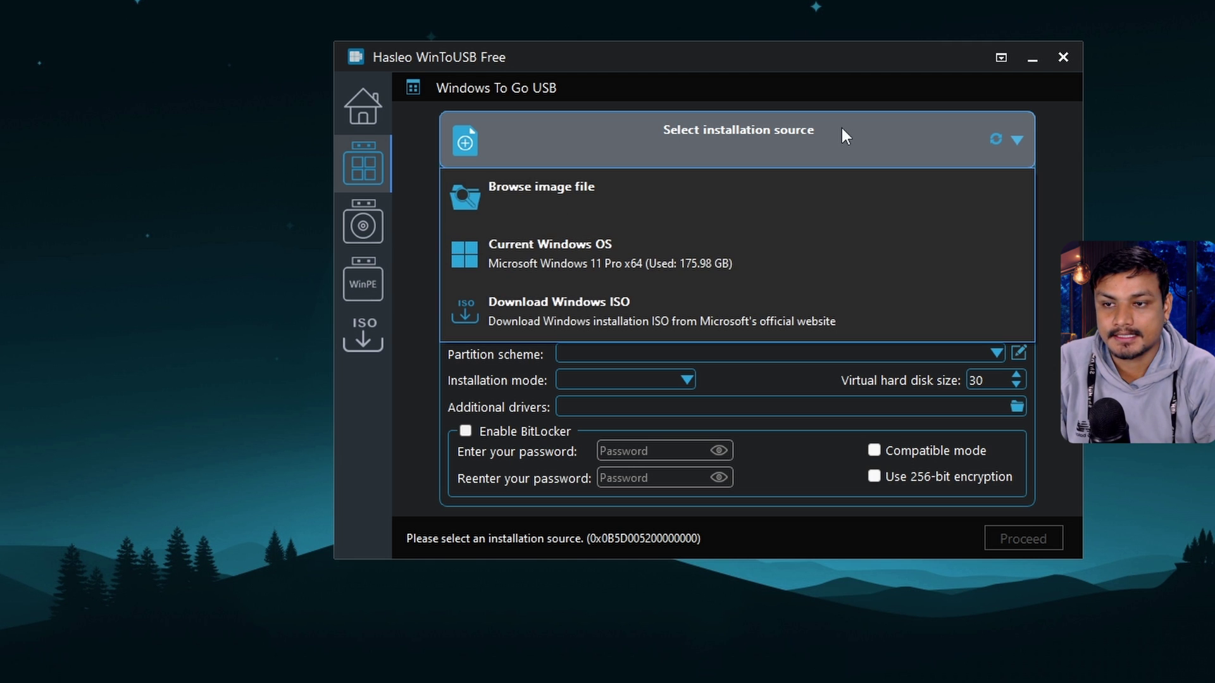
{"action": "left_click", "coordinate": [599, 201]}
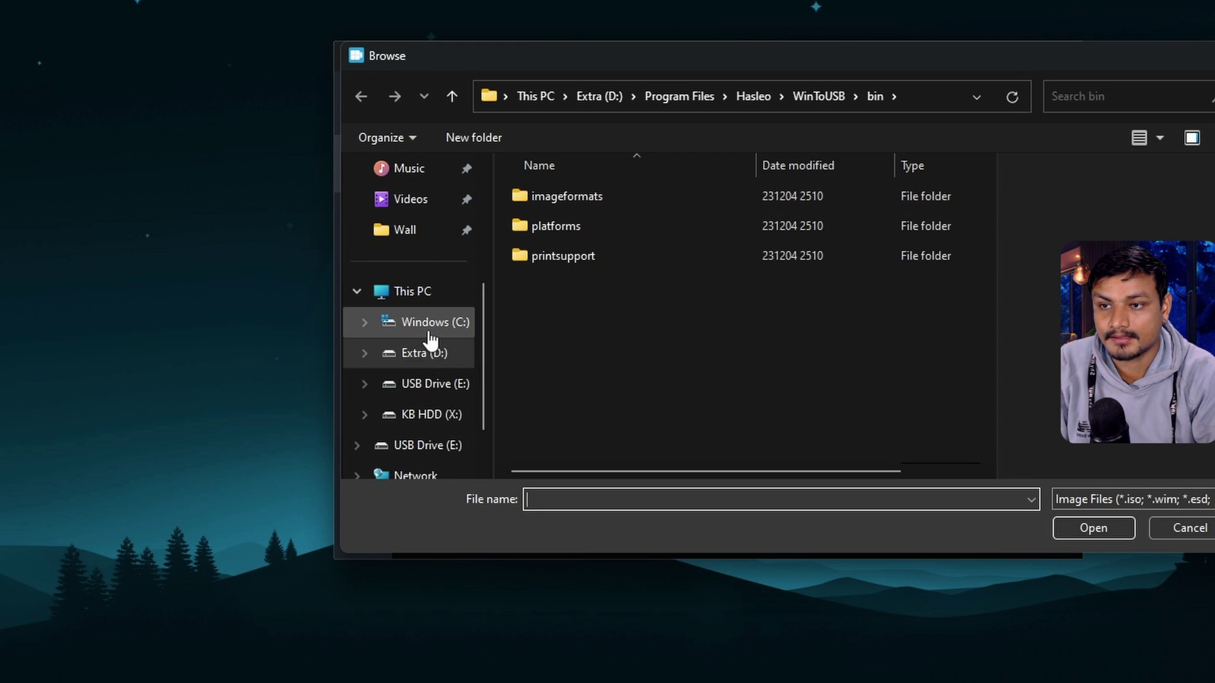
{"action": "scroll", "coordinate": [418, 341], "scroll_direction": "up", "scroll_amount": 5}
{"action": "left_click", "coordinate": [423, 328]}
{"action": "left_click", "coordinate": [595, 451]}
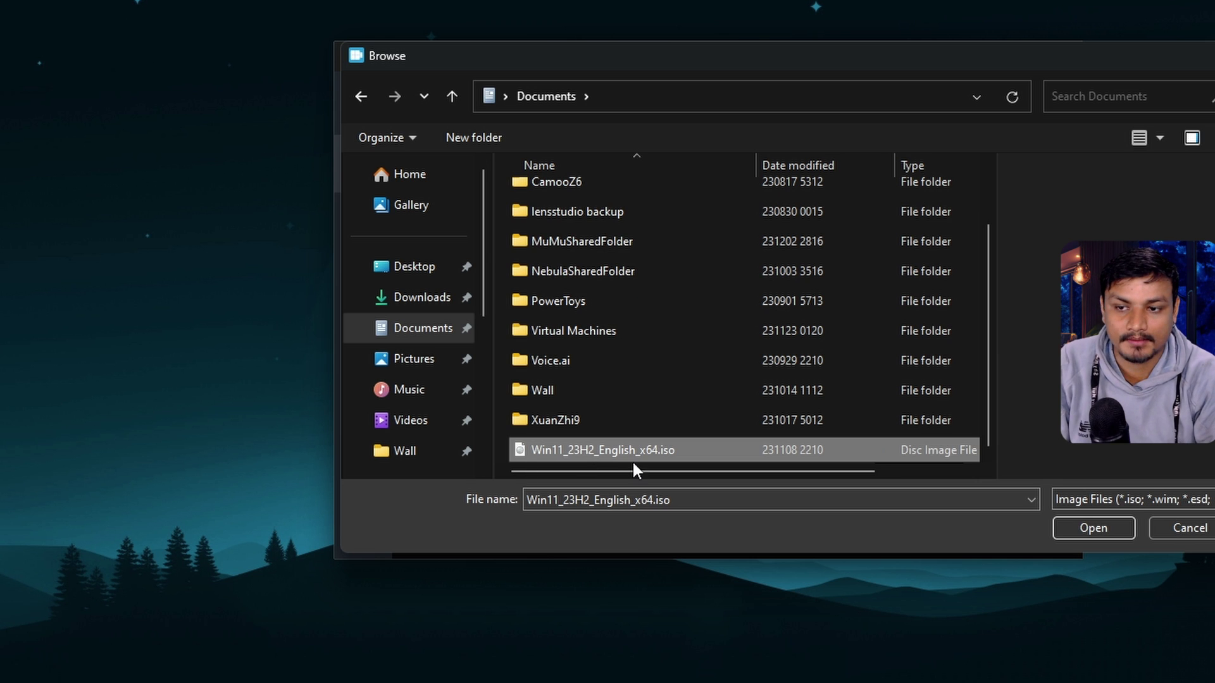
{"action": "left_click", "coordinate": [1092, 525]}
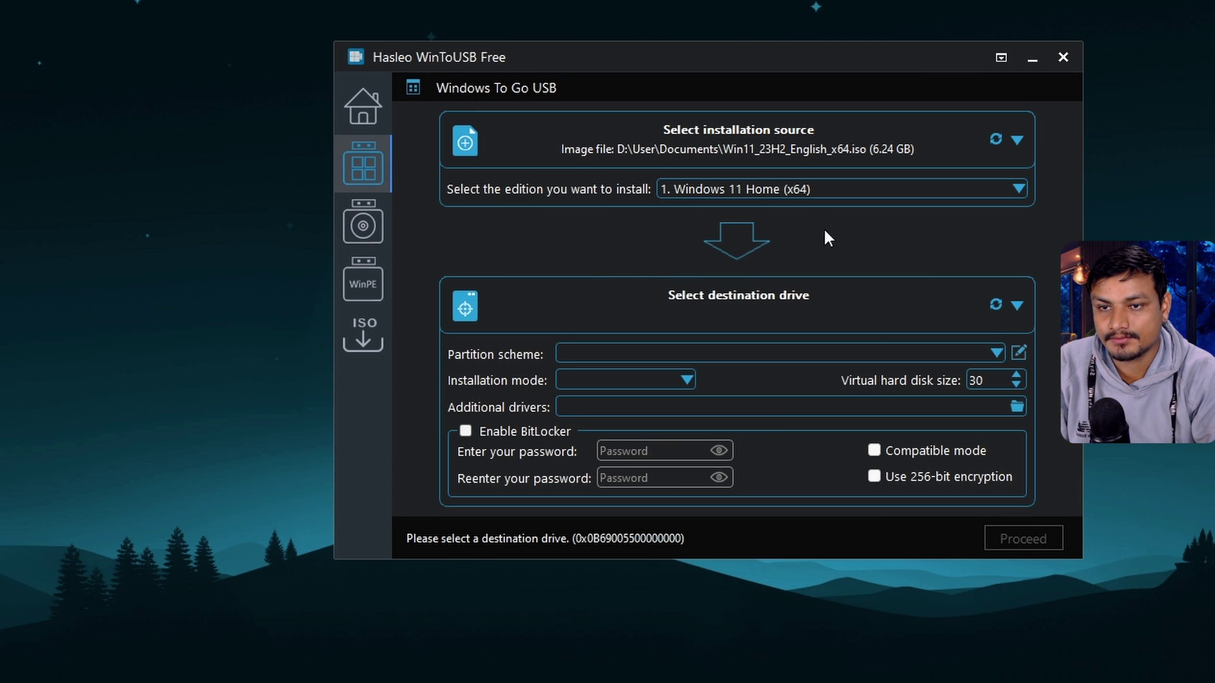
- Select Disk 3: JetFlashTranscend 32GB as the destination drive with the GPT for UEFI partition scheme
{"action": "left_click", "coordinate": [559, 316]}
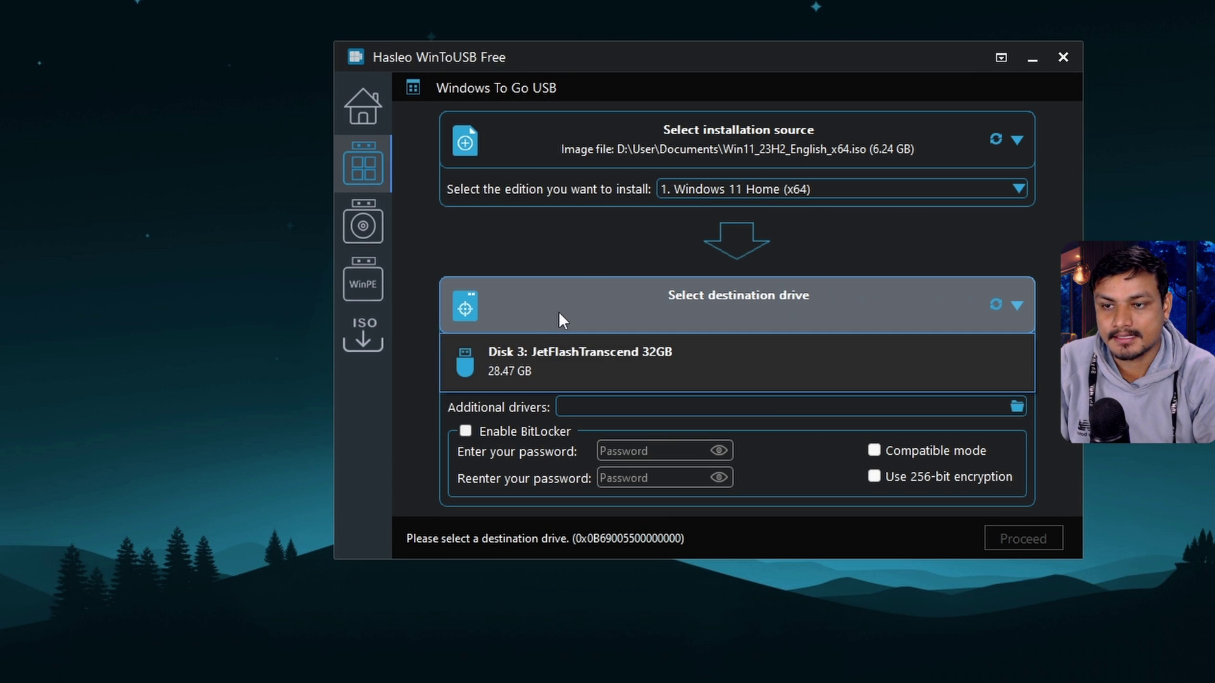
{"action": "left_click", "coordinate": [510, 370]}
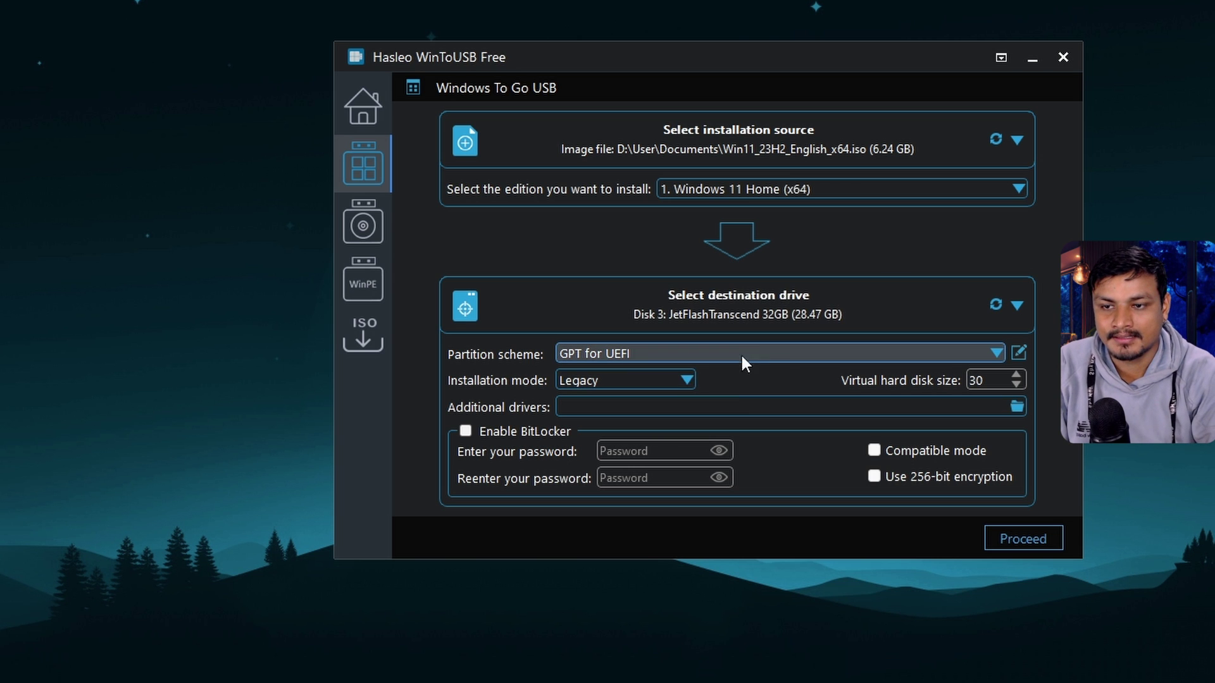
{"action": "left_click", "coordinate": [777, 350]}
{"action": "left_click", "coordinate": [777, 352]}
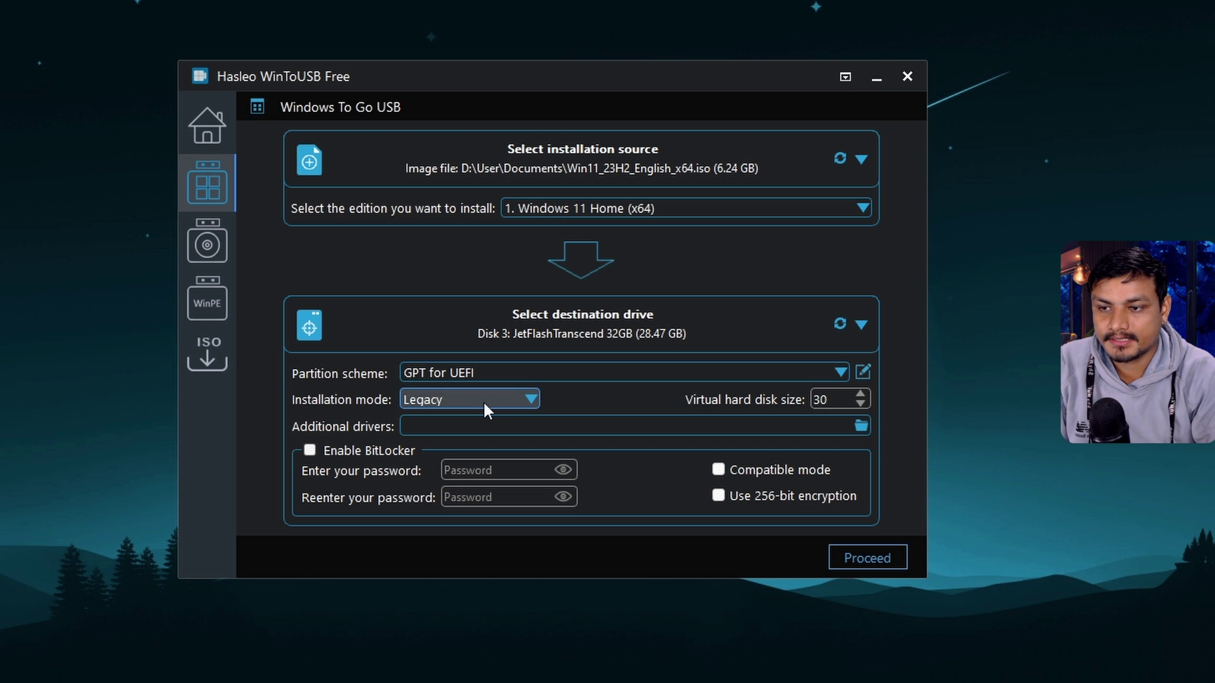
- Try to enable BitLocker for the Windows To Go drive
{"action": "left_click", "coordinate": [308, 450]}
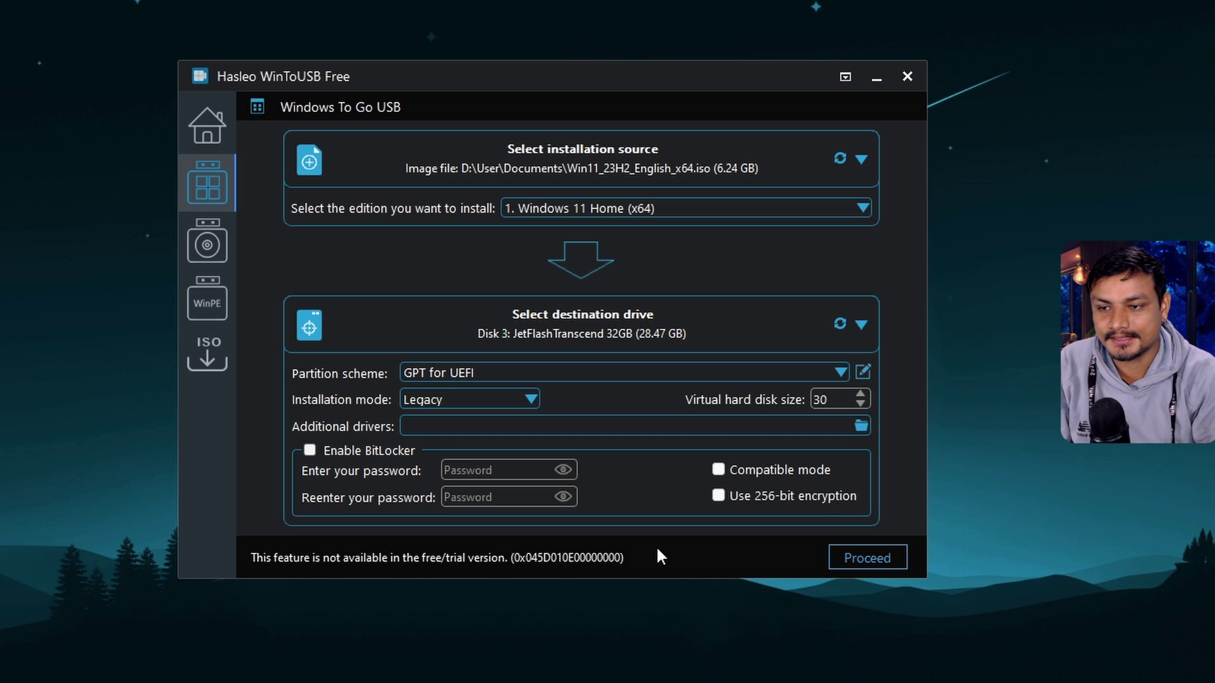
{"action": "mouse_move", "coordinate": [579, 84]}
{"action": "left_mouse_down"}
{"action": "mouse_move", "coordinate": [597, 90]}
{"action": "mouse_move", "coordinate": [568, 94]}
{"action": "left_mouse_up"}
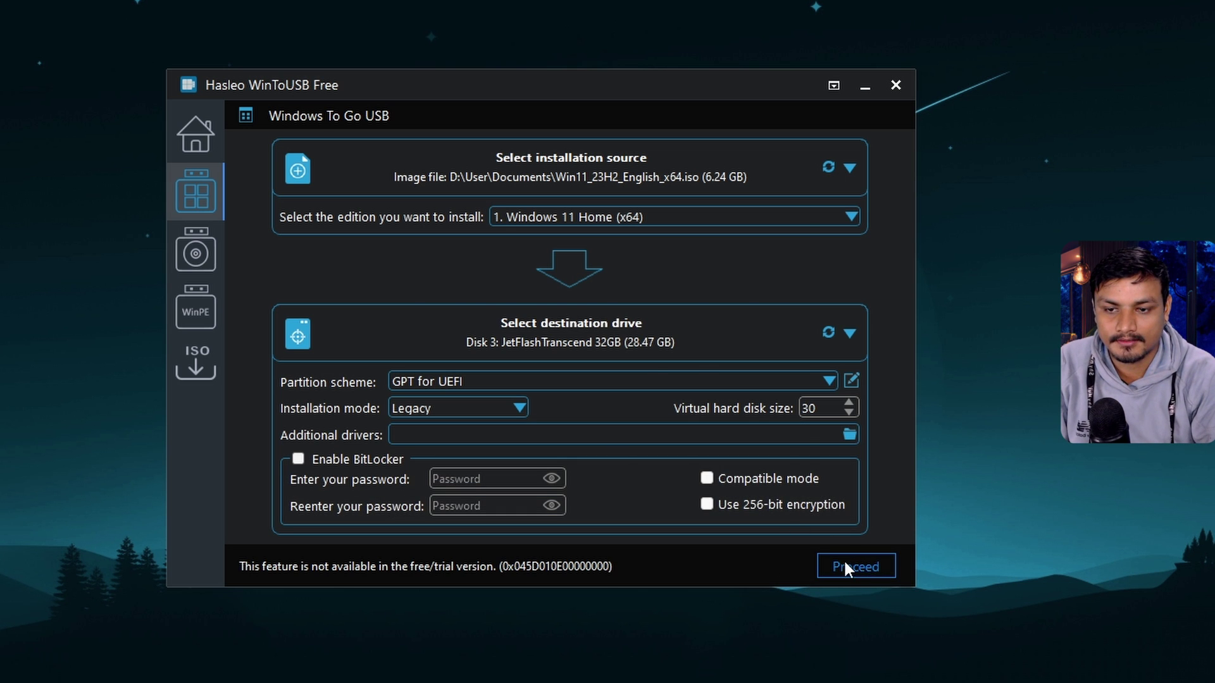
- Start creating the Windows To Go drive, agree to format the USB device, and close WinToUSB once the operation completes
{"action": "left_click", "coordinate": [846, 566]}
{"action": "left_click_drag", "start_coordinate": [533, 238], "coordinate": [510, 264]}
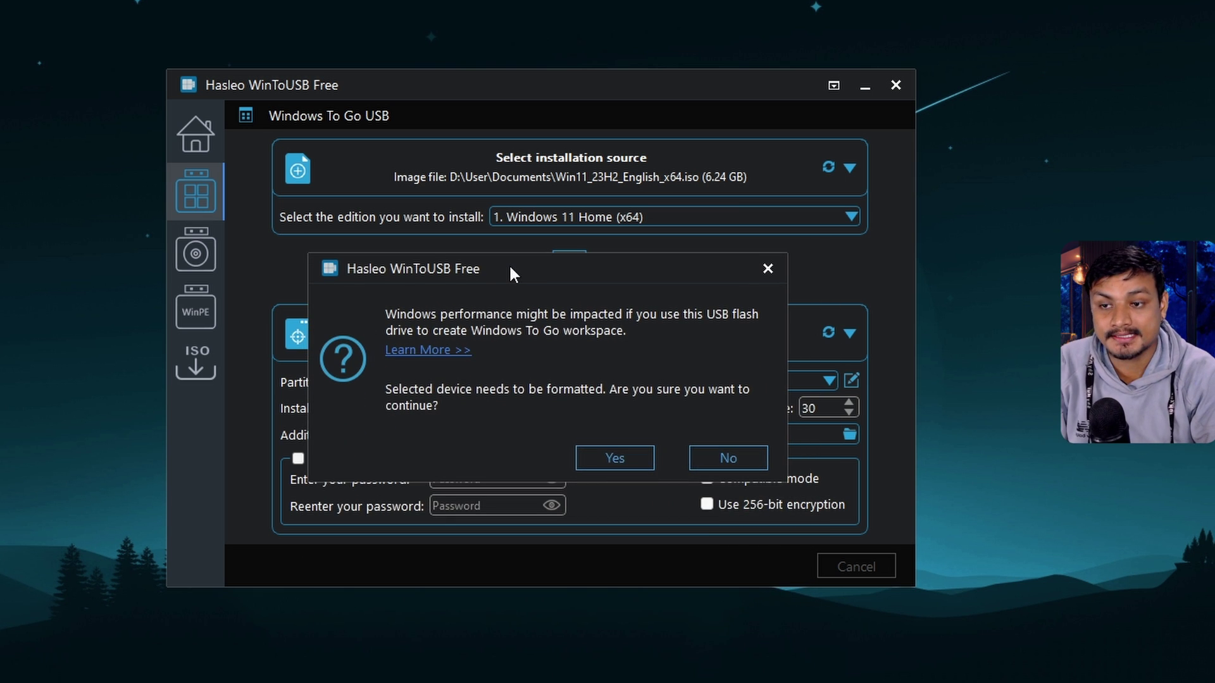
{"action": "left_click_drag", "start_coordinate": [600, 261], "coordinate": [610, 283]}
{"action": "left_click_drag", "start_coordinate": [659, 335], "coordinate": [583, 283]}
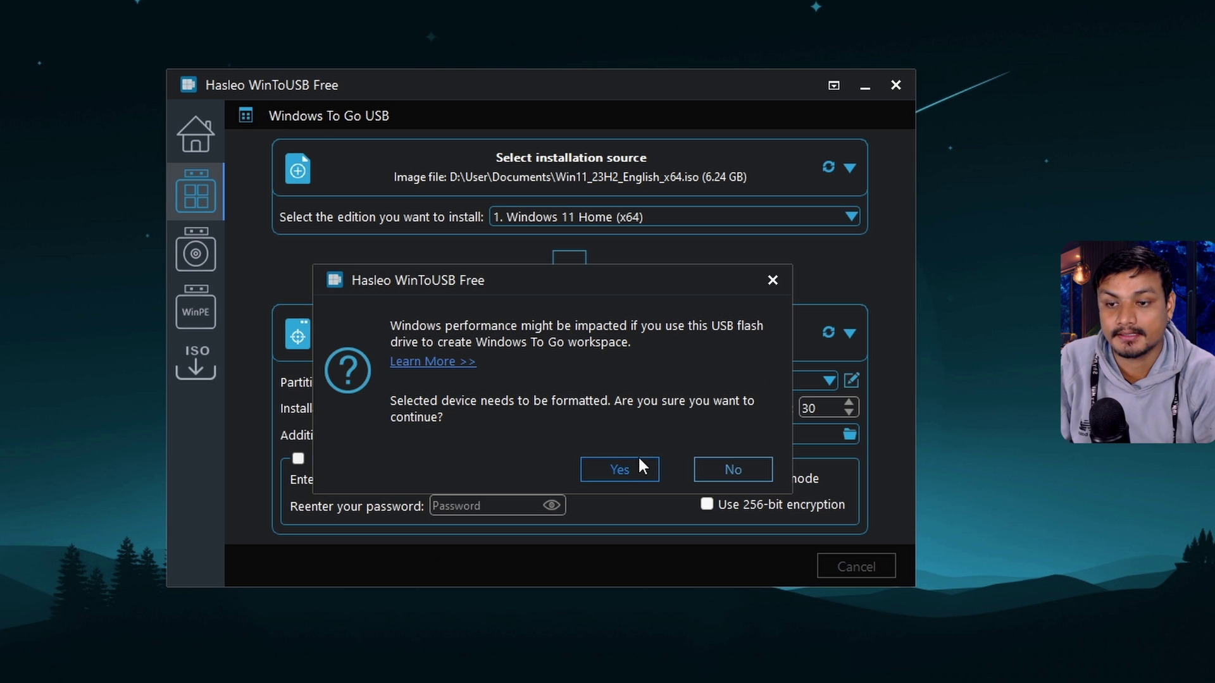
{"action": "left_click", "coordinate": [620, 470]}
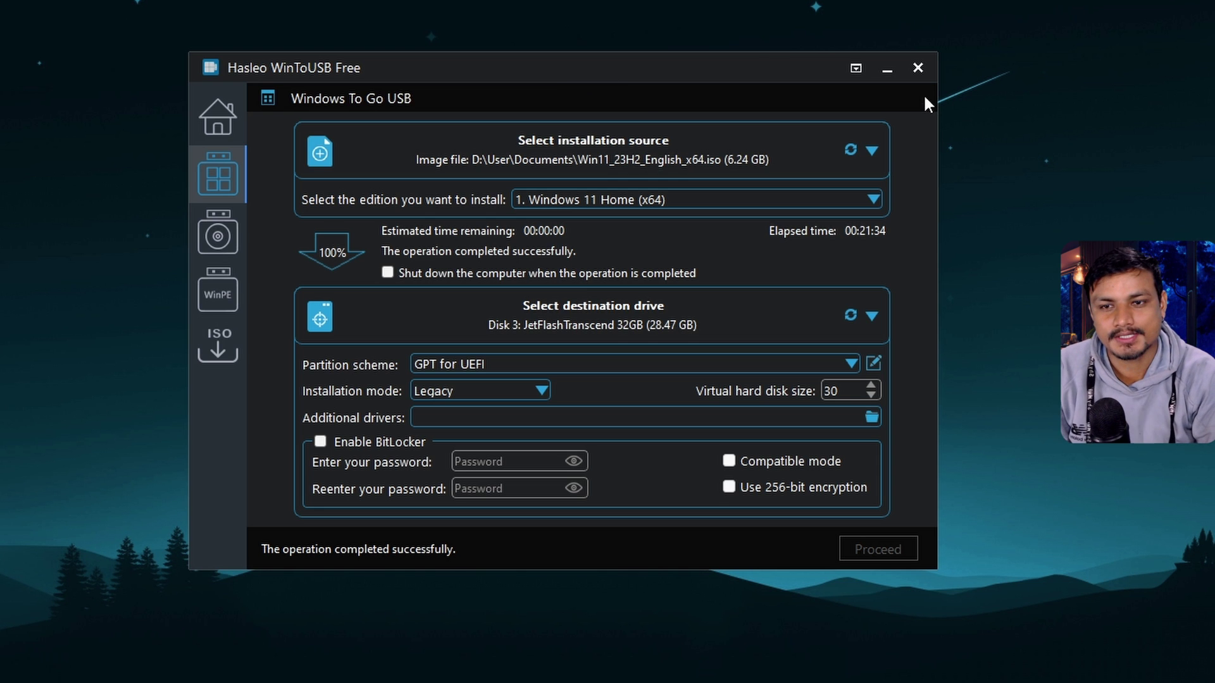
{"action": "left_click", "coordinate": [917, 67]}
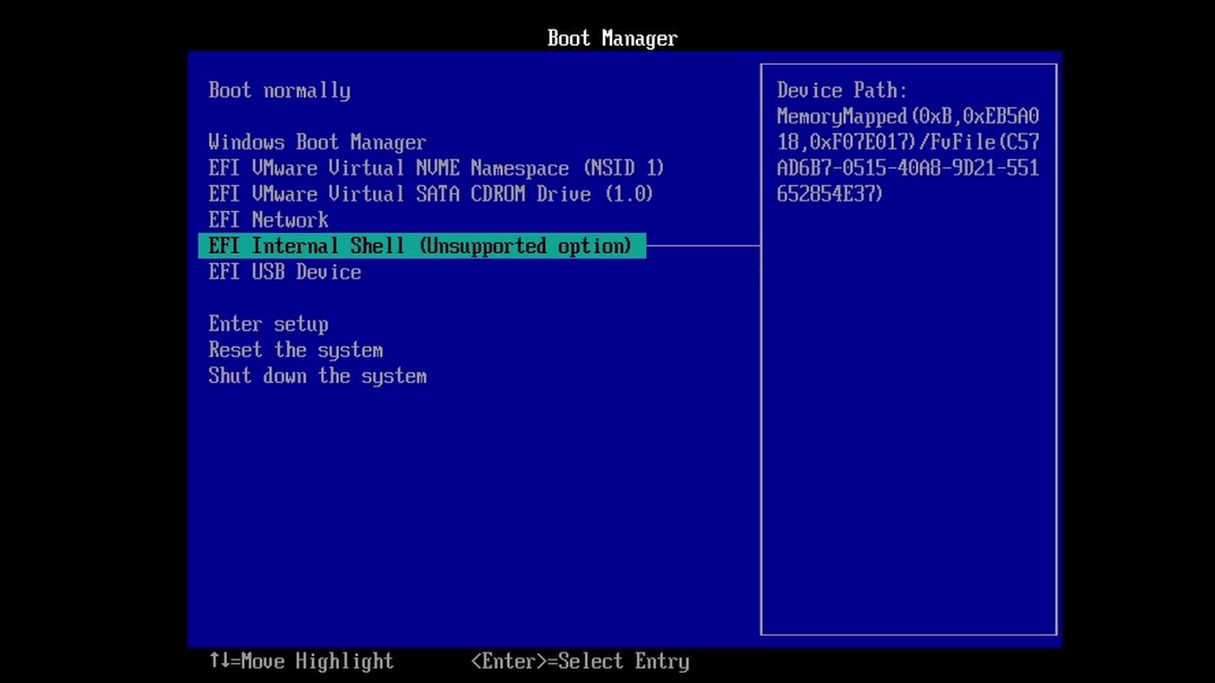
- Boot the virtual machine from EFI USB Device in the Boot Manager
{"action": "key", "text": "Down"}
{"action": "key", "text": "Up"}
{"action": "key", "text": "Down"}
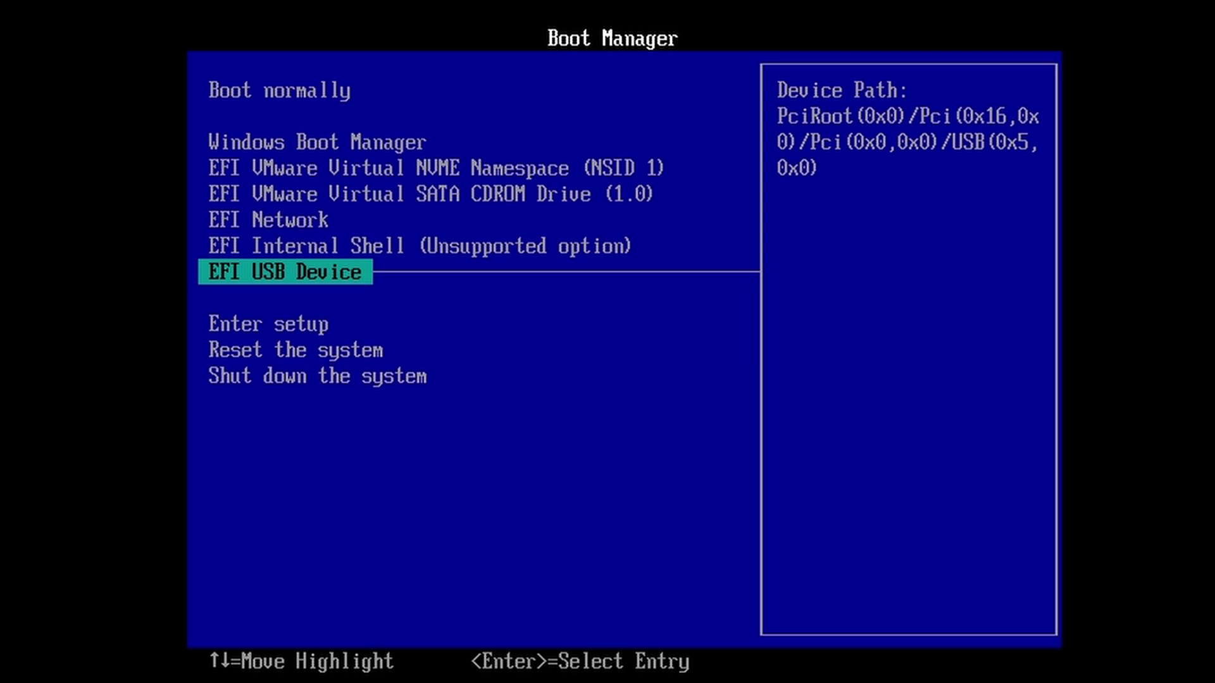
{"action": "key", "text": "Return"}
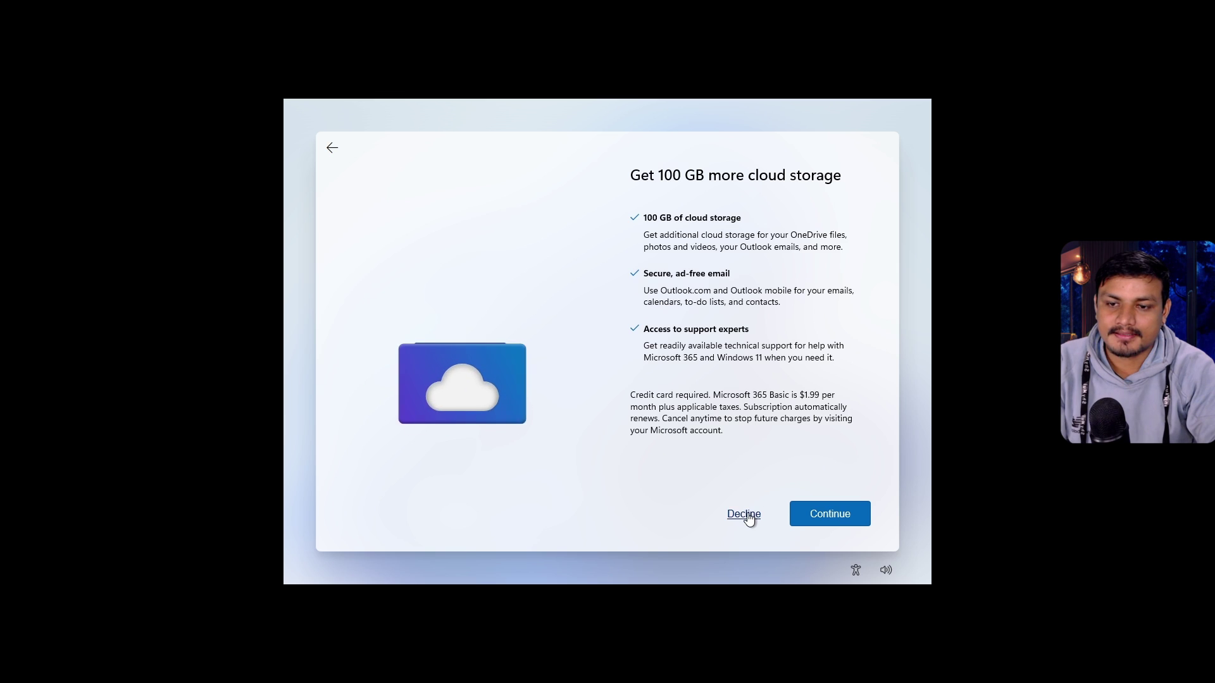
- Decline the 100 GB cloud storage offer and skip the PC Game Pass offer in Windows setup
{"action": "left_click", "coordinate": [737, 513]}
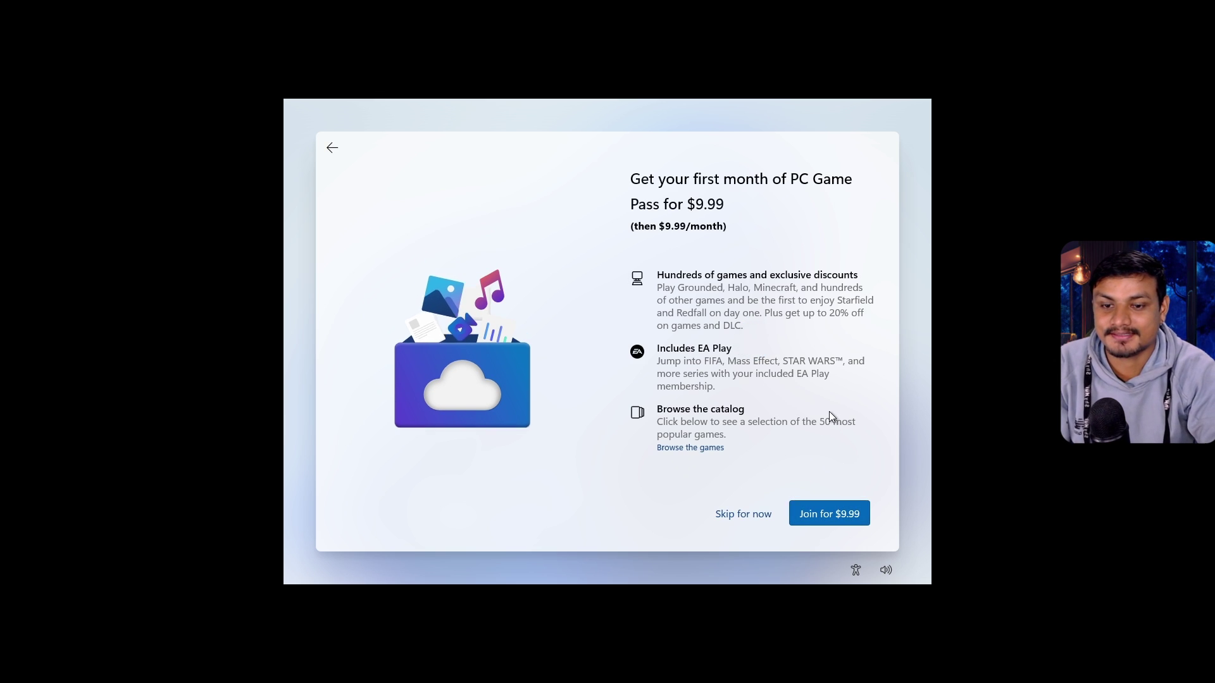
{"action": "left_click", "coordinate": [761, 505]}
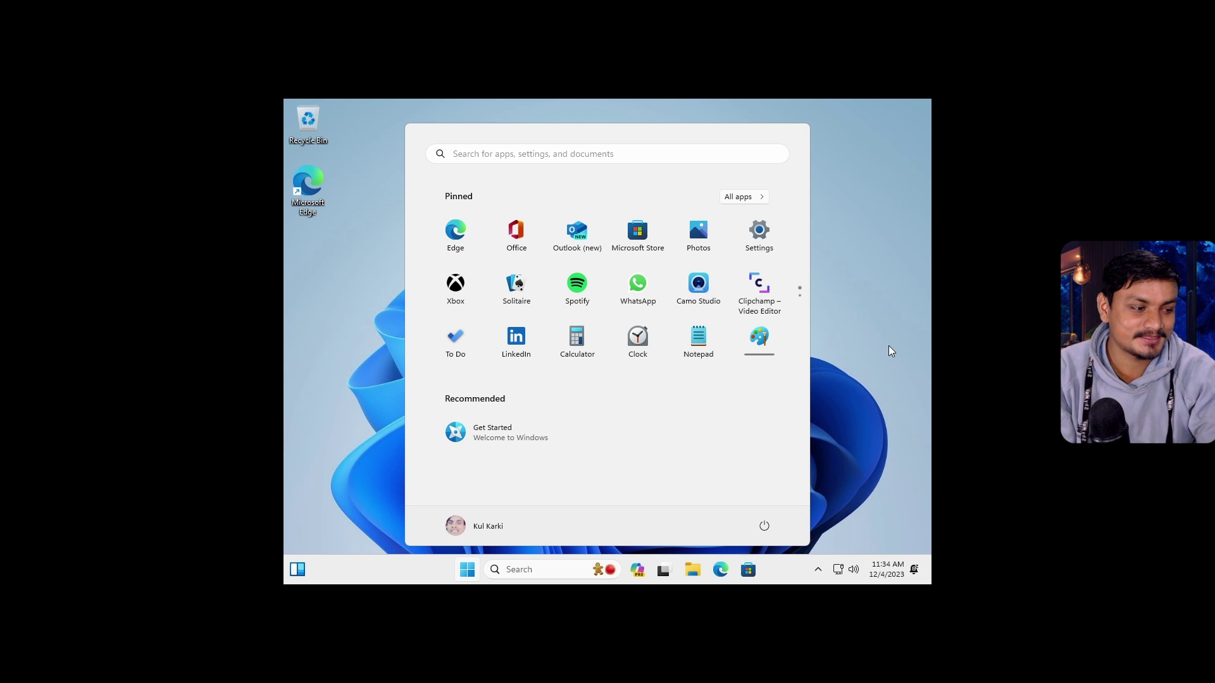
- Look over the Start menu of the portable Windows 11 installation and close it
{"action": "left_click", "coordinate": [868, 297]}
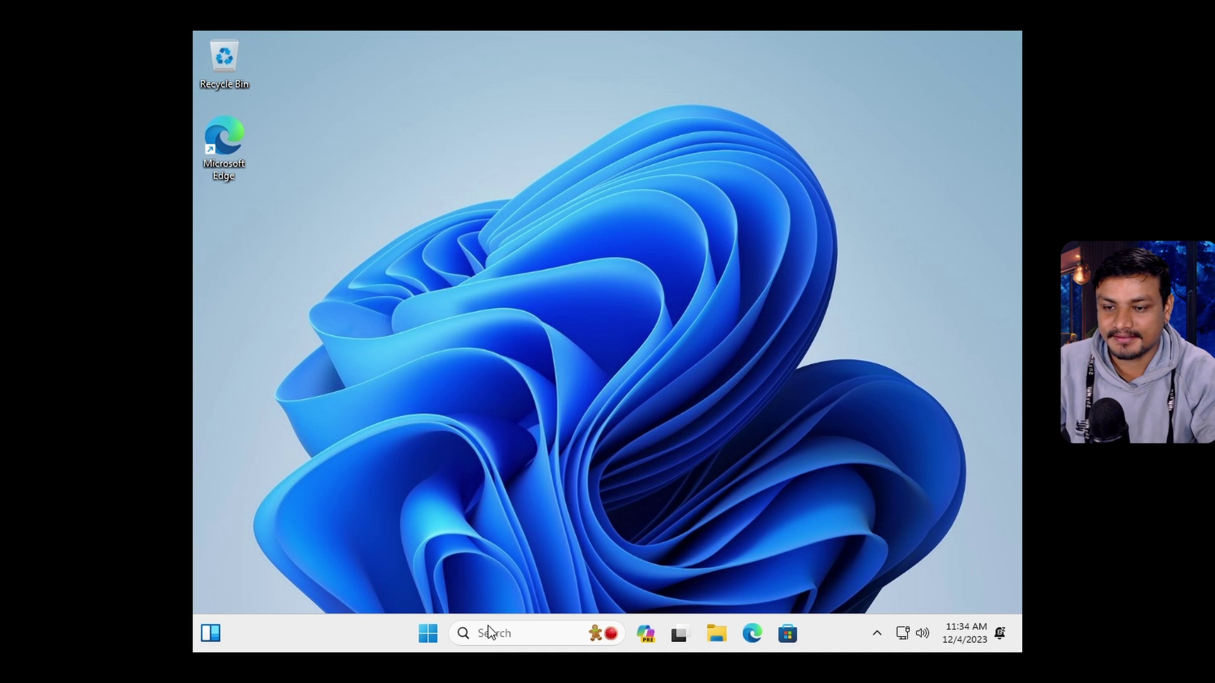
{"action": "left_click", "coordinate": [426, 633]}
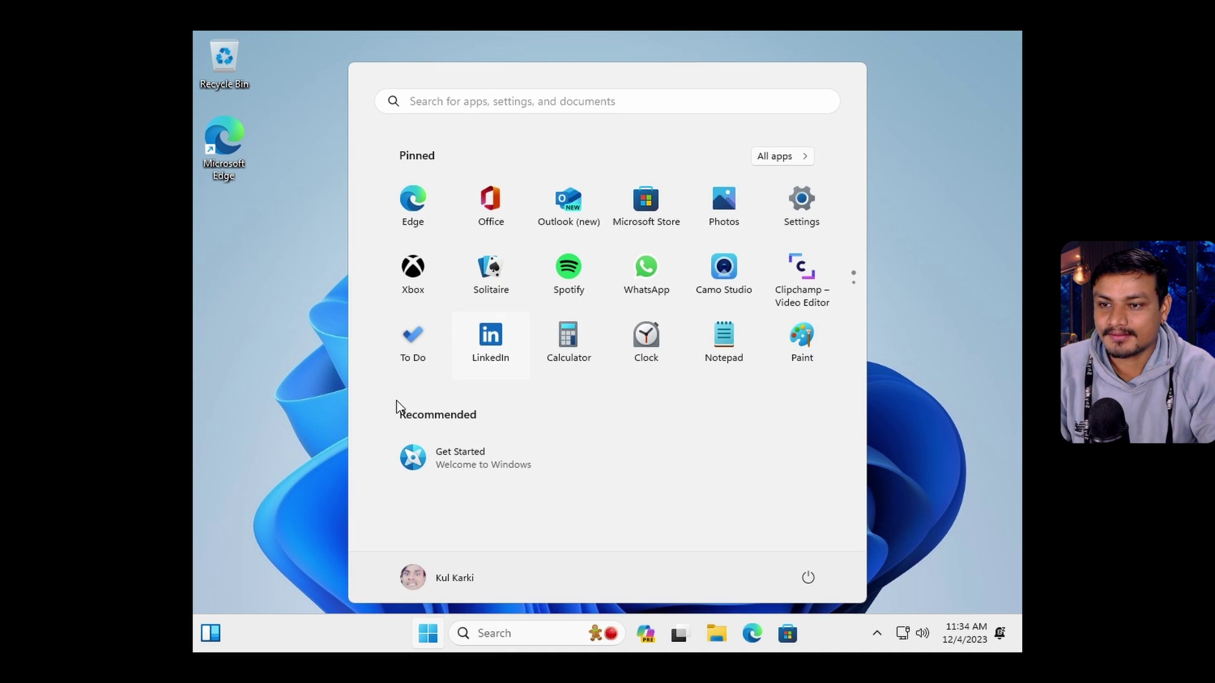
{"action": "left_click", "coordinate": [268, 400]}
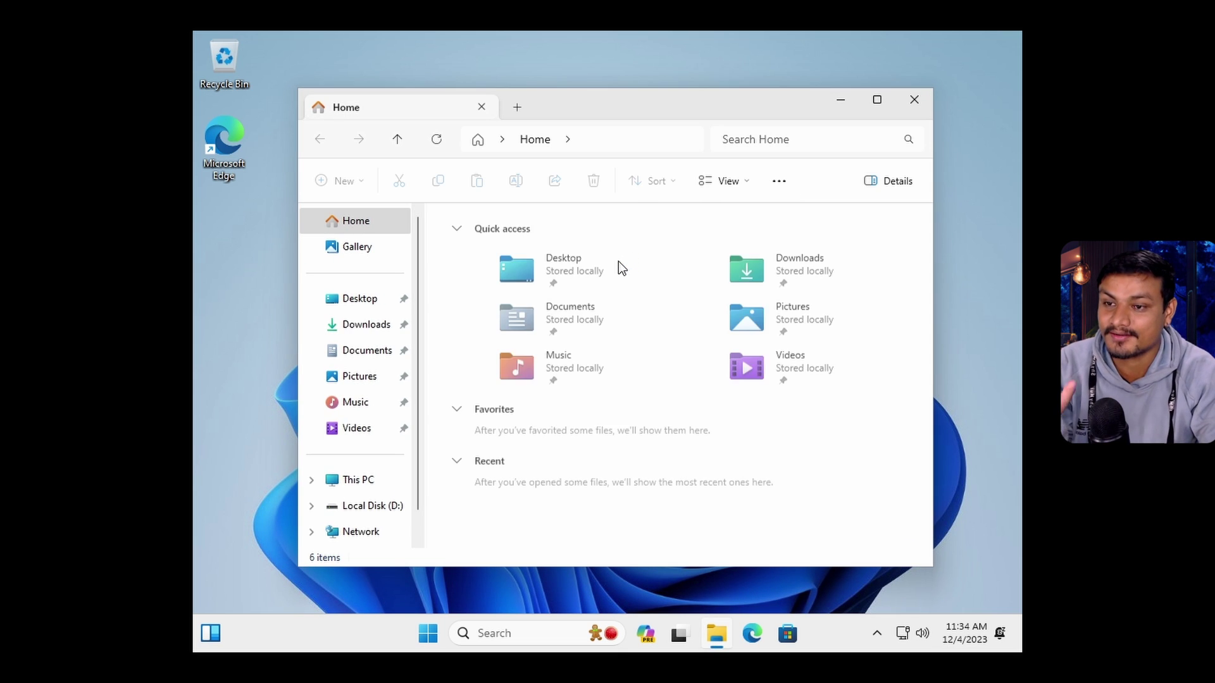
- Examine the drives in This PC and the folders on Local Disk (D:)
{"action": "scroll", "coordinate": [423, 464], "scroll_direction": "down", "scroll_amount": 1}
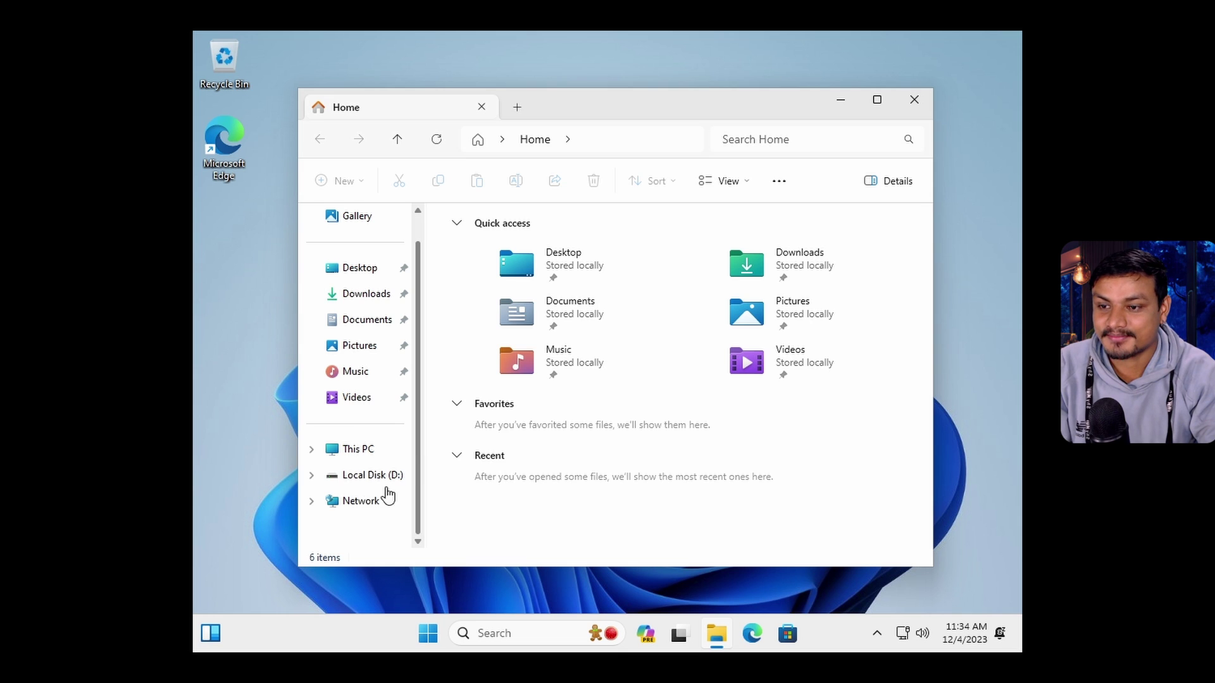
{"action": "left_click", "coordinate": [369, 476]}
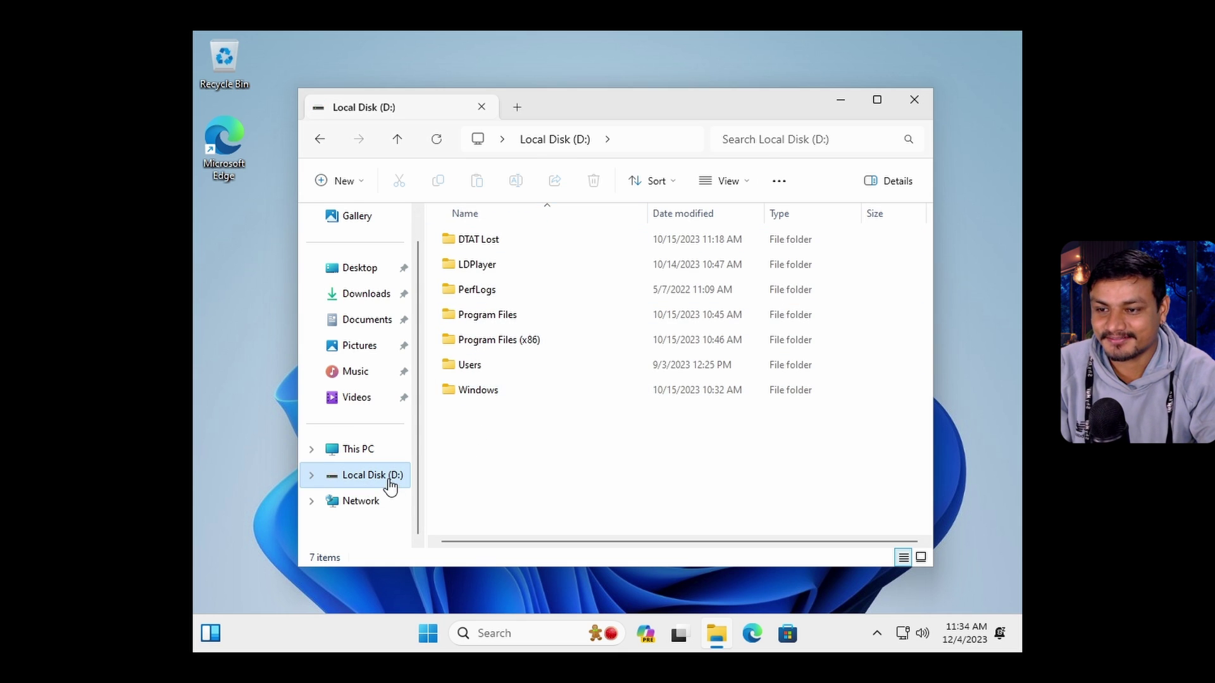
{"action": "left_click", "coordinate": [358, 449]}
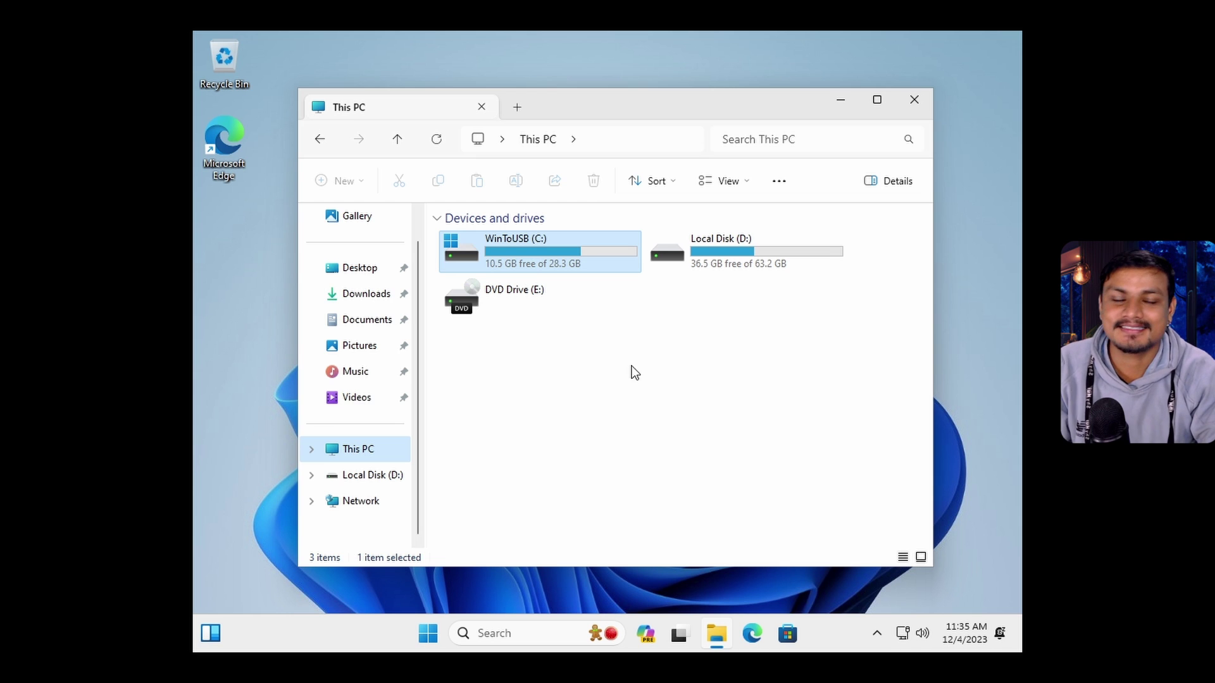
{"action": "left_click", "coordinate": [754, 267]}
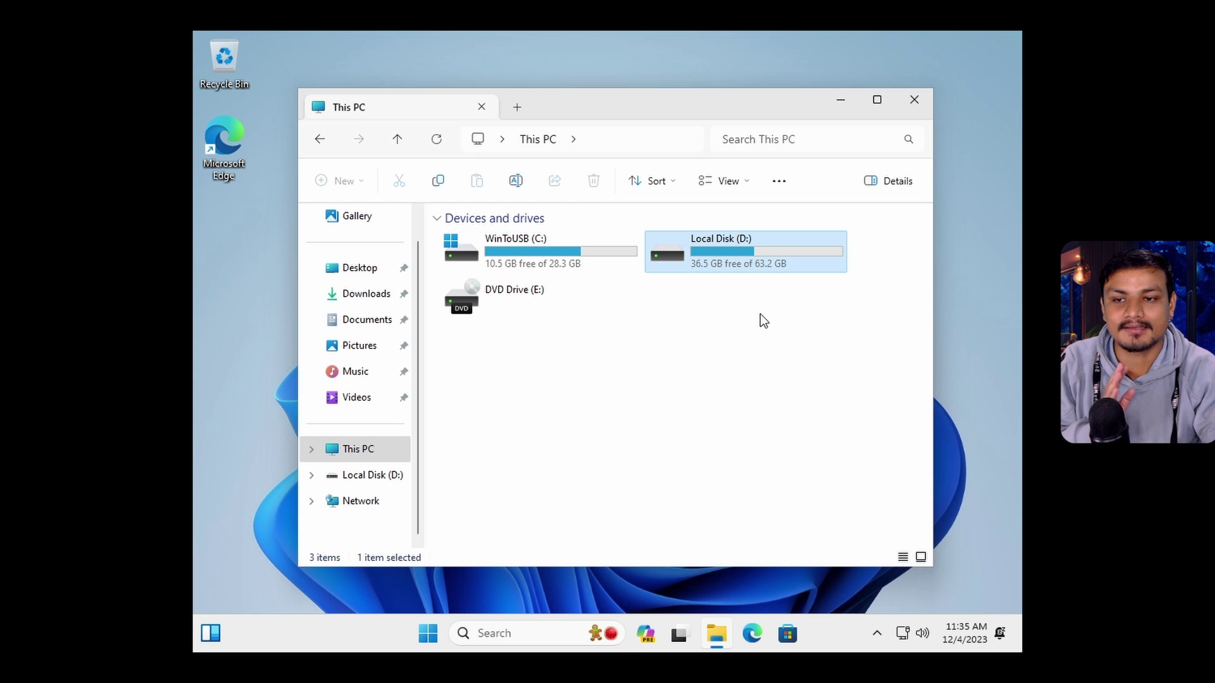
{"action": "double_click", "coordinate": [740, 261]}
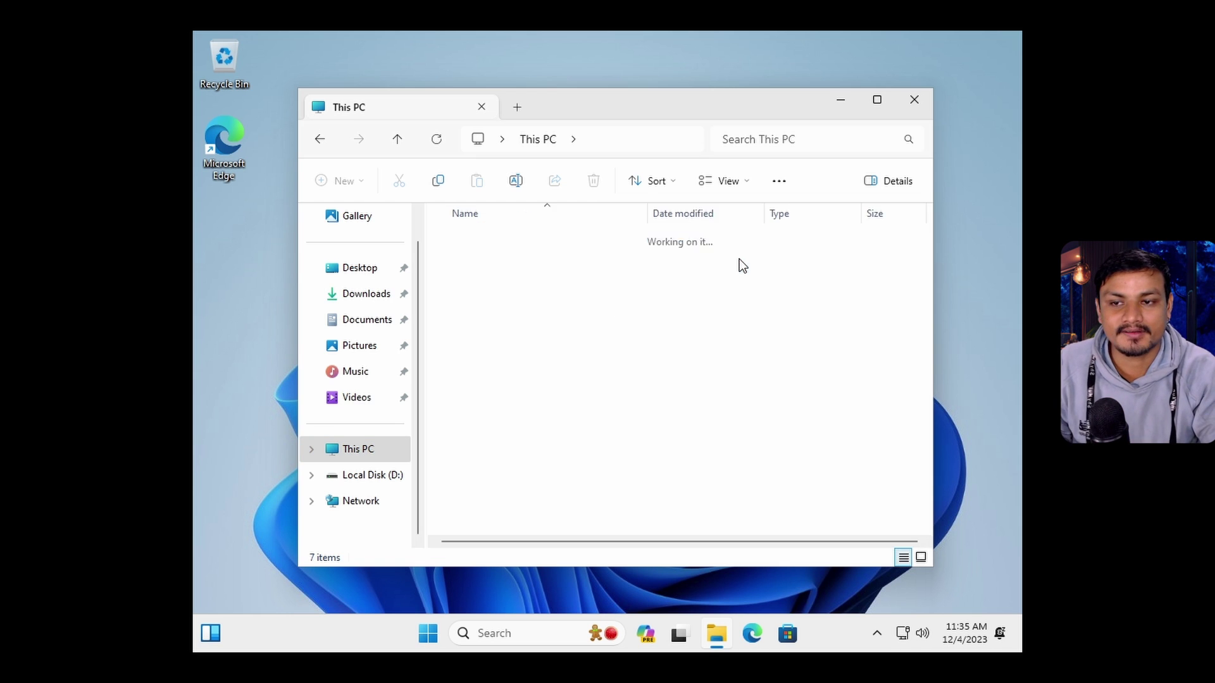
{"action": "left_click", "coordinate": [319, 140]}
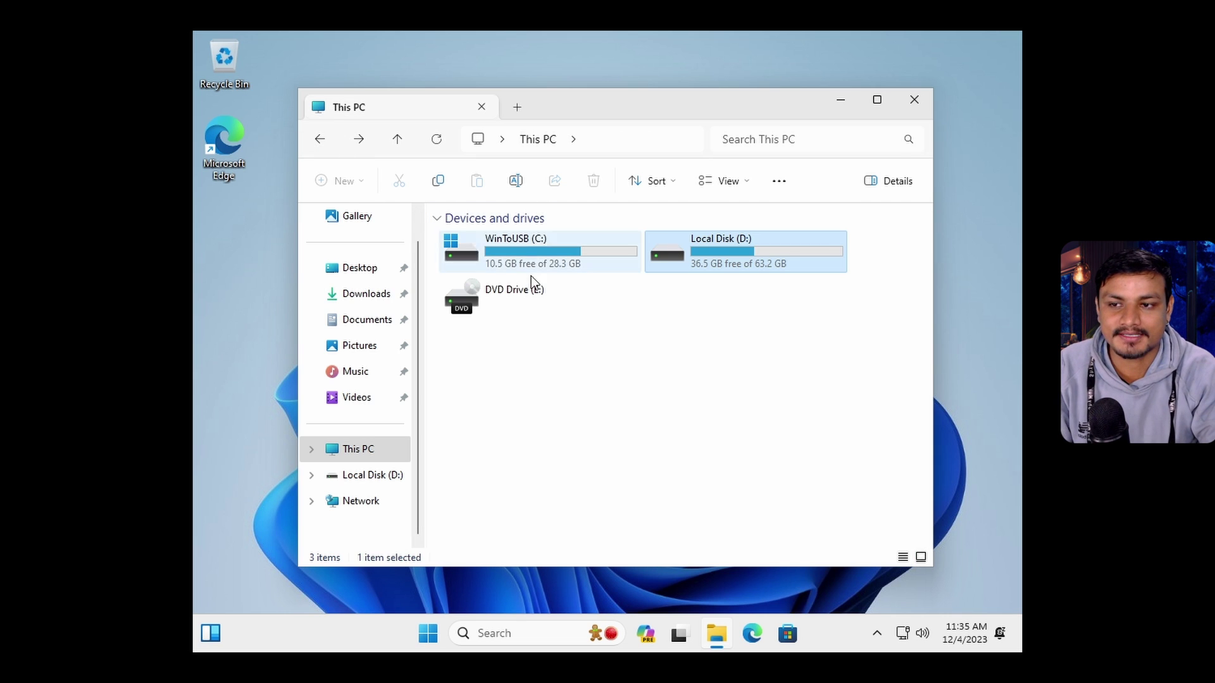
- Check the properties and folder contents of the WinToUSB (C:) drive
{"action": "left_click", "coordinate": [550, 264]}
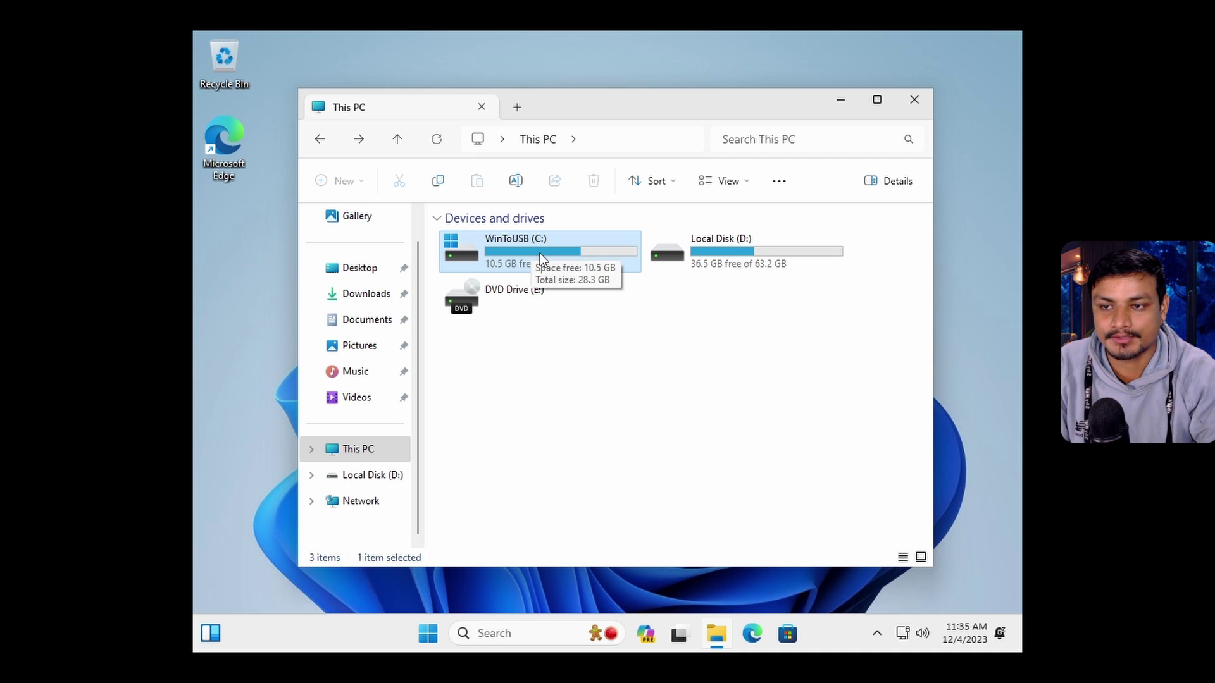
{"action": "right_click", "coordinate": [541, 255]}
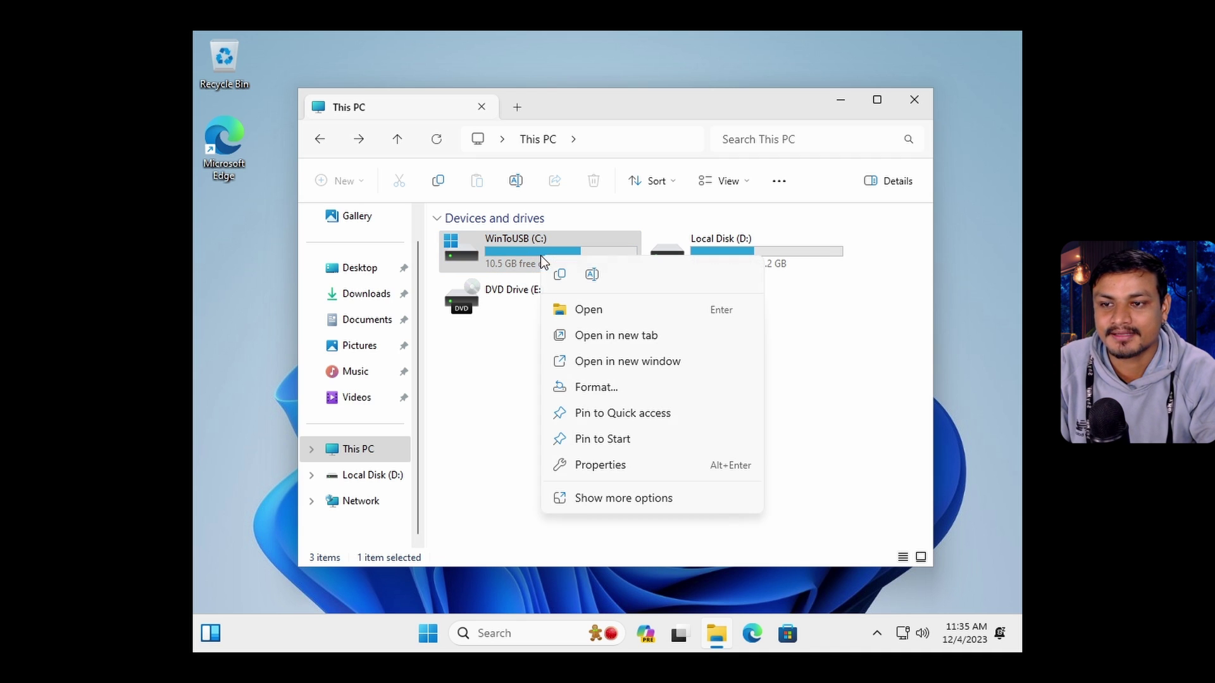
{"action": "left_click", "coordinate": [581, 467]}
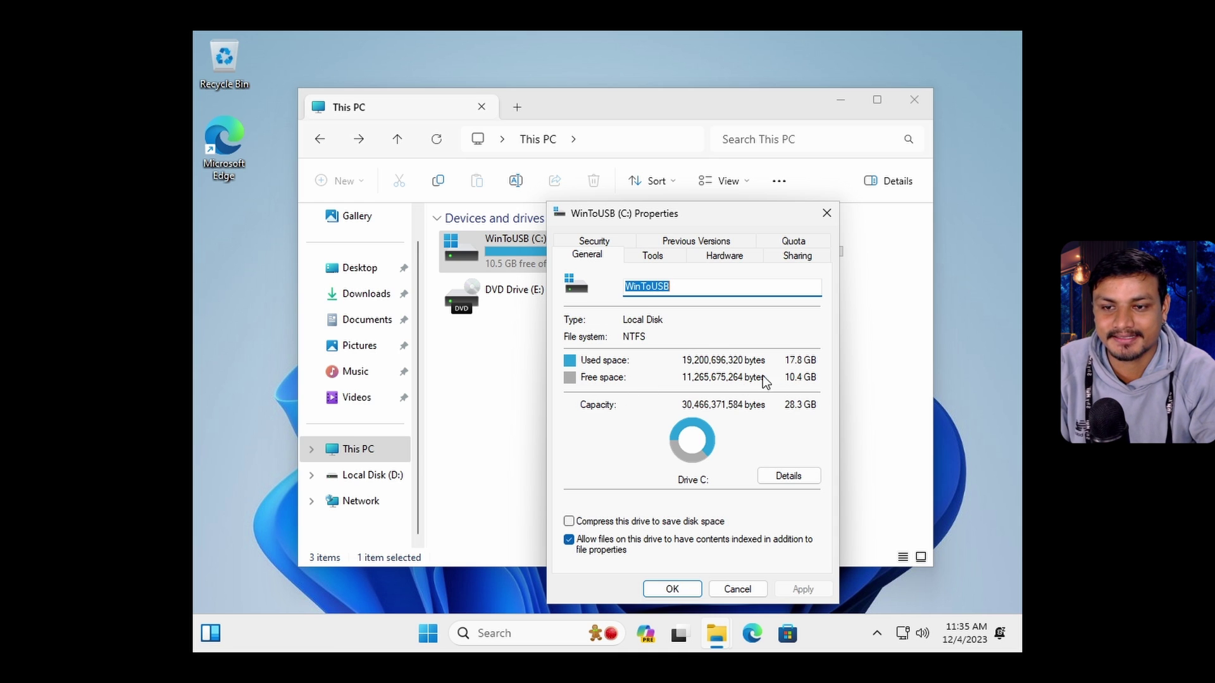
{"action": "left_click", "coordinate": [826, 213]}
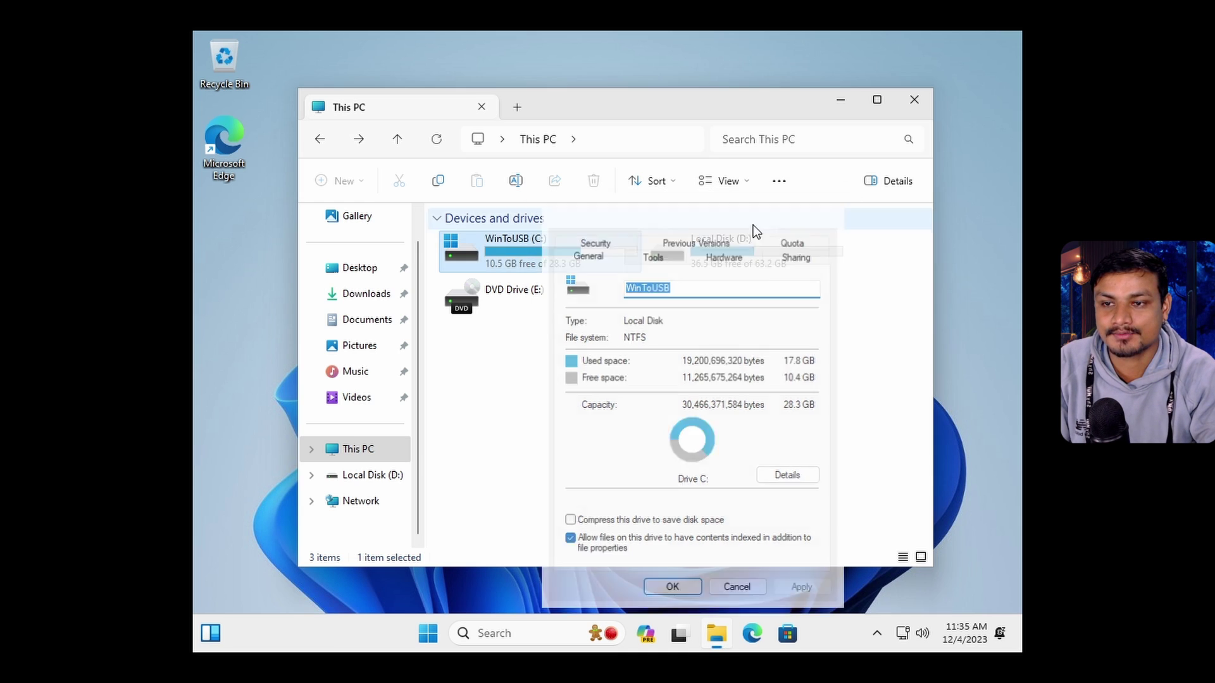
{"action": "double_click", "coordinate": [503, 252]}
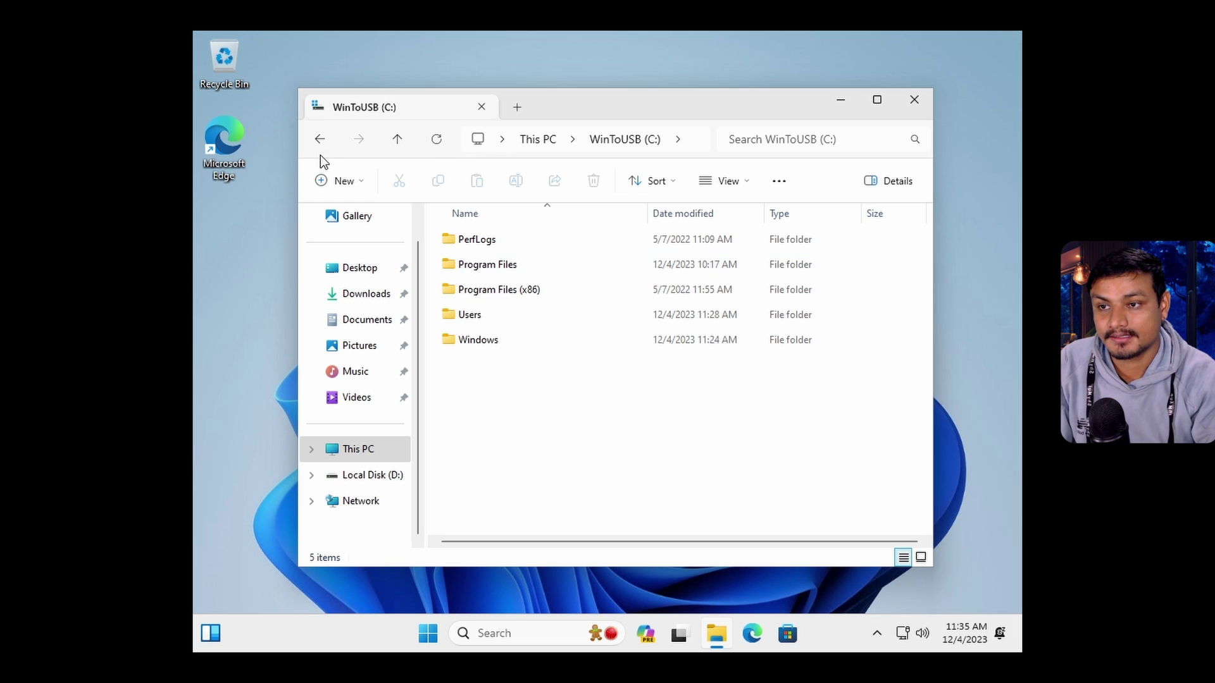
{"action": "left_click", "coordinate": [312, 142]}
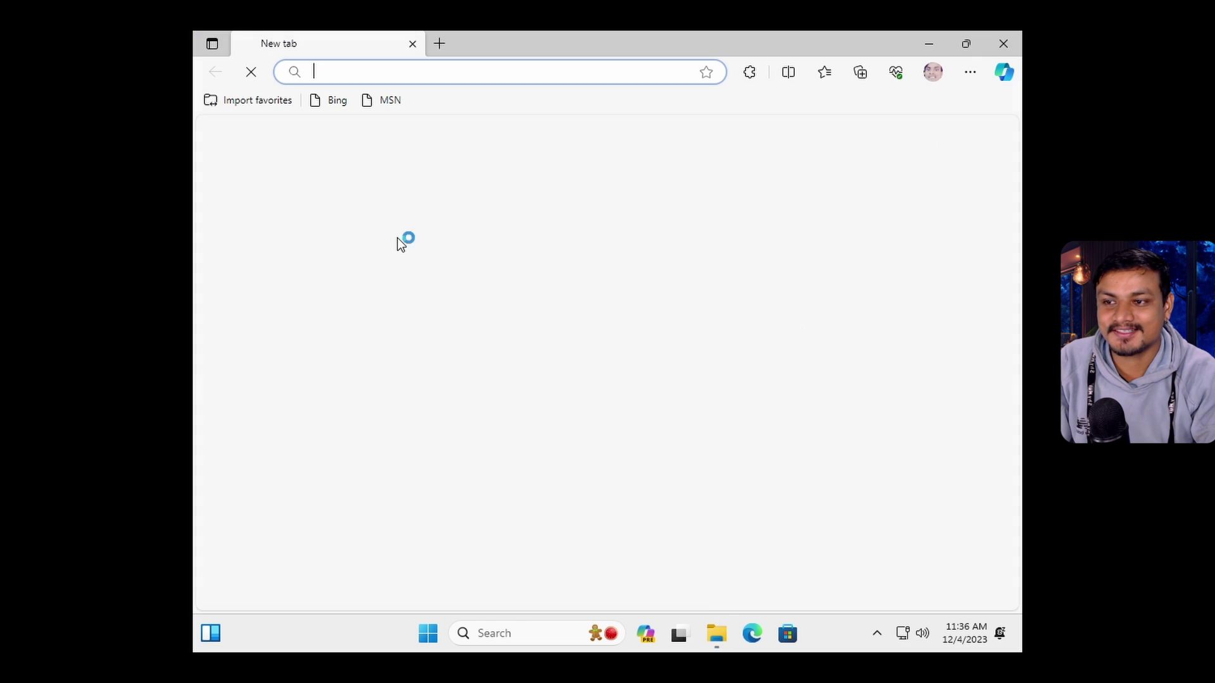
- Examine the activity of USB Disk 1 (C:) in Task Manager's performance view, and close Task Manager
{"action": "left_click", "coordinate": [1011, 45]}
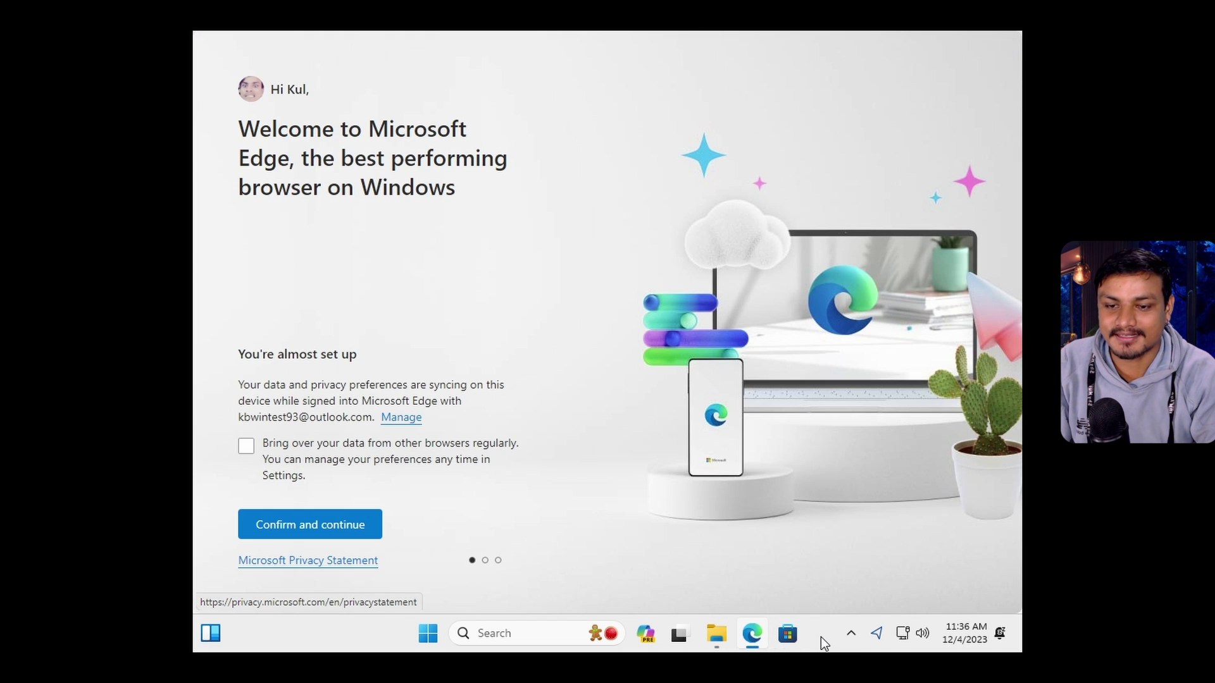
{"action": "key", "text": "super+x"}
{"action": "left_click", "coordinate": [421, 431]}
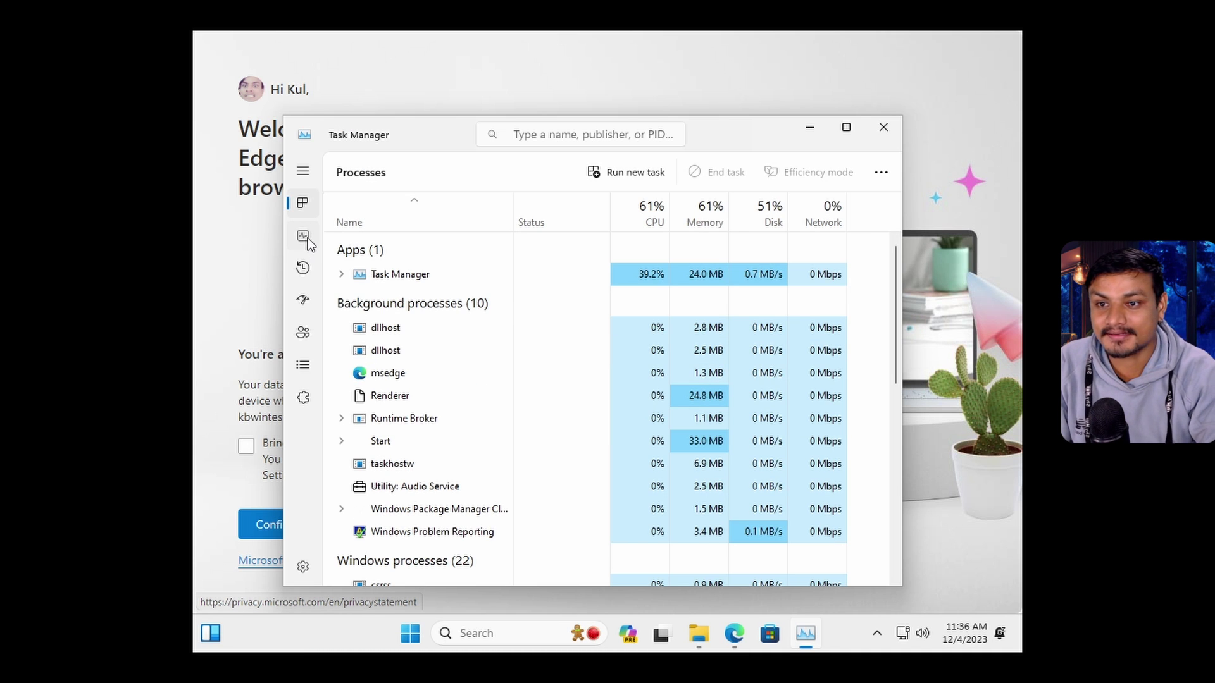
{"action": "left_click", "coordinate": [304, 238]}
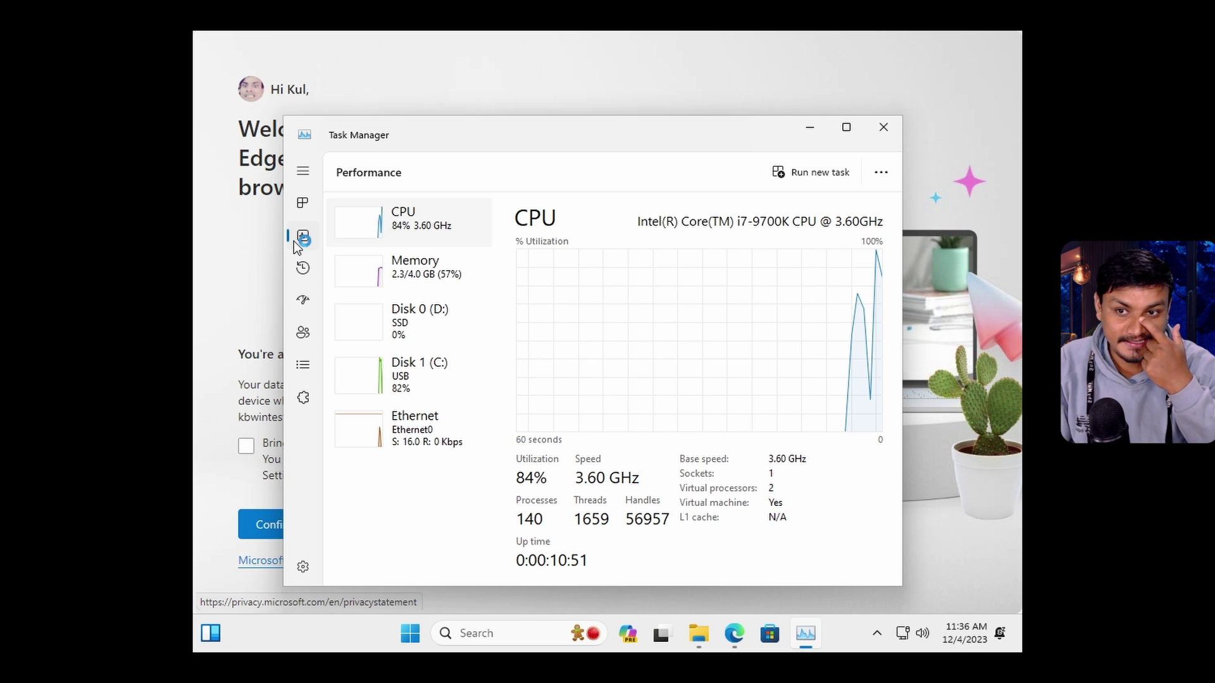
{"action": "left_click", "coordinate": [411, 373]}
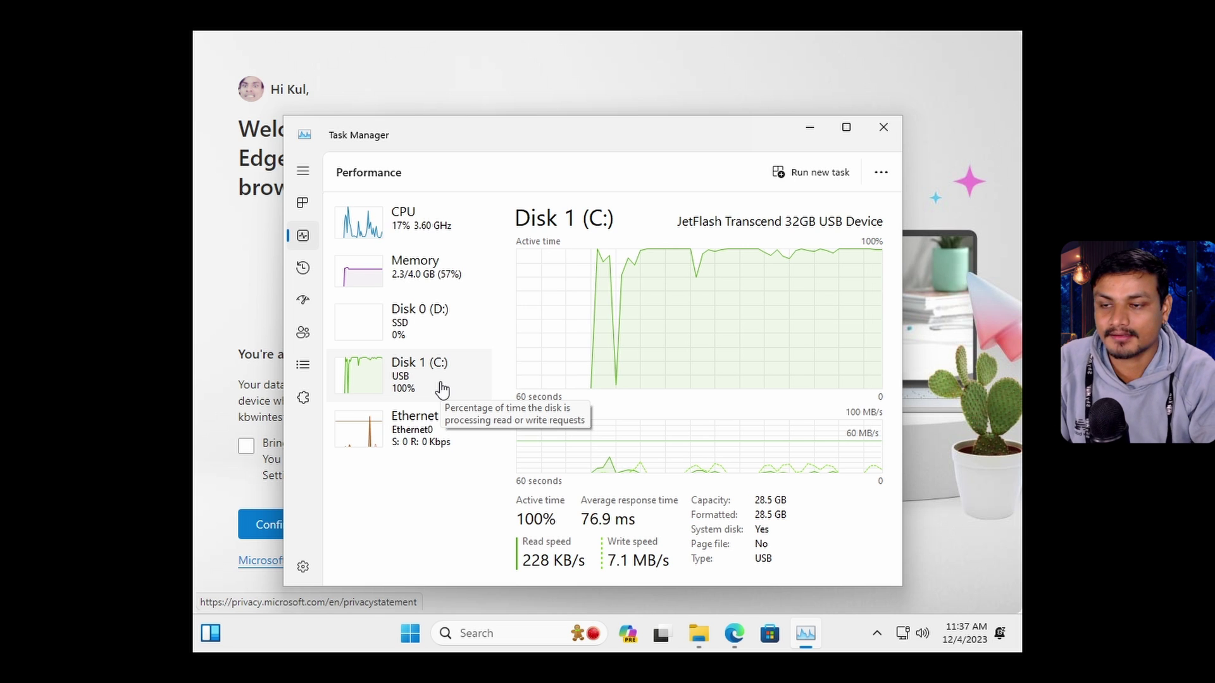
{"action": "left_click", "coordinate": [899, 117]}
{"action": "right_click", "coordinate": [751, 633]}
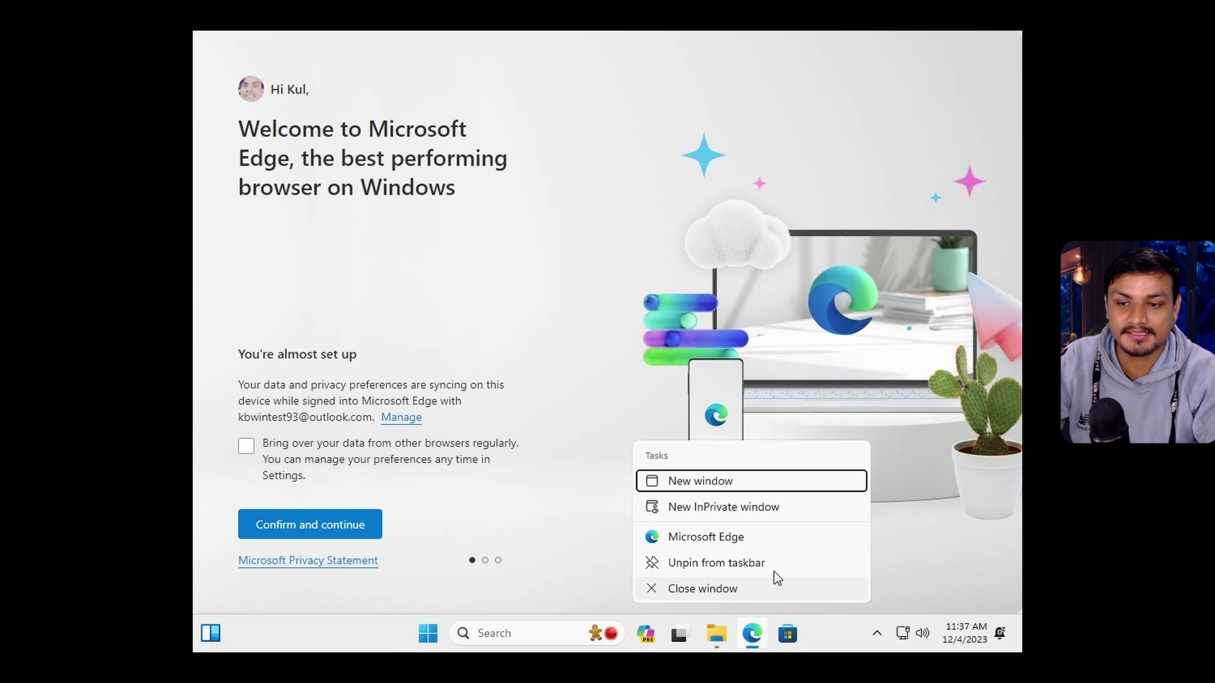
{"action": "left_click", "coordinate": [977, 403]}
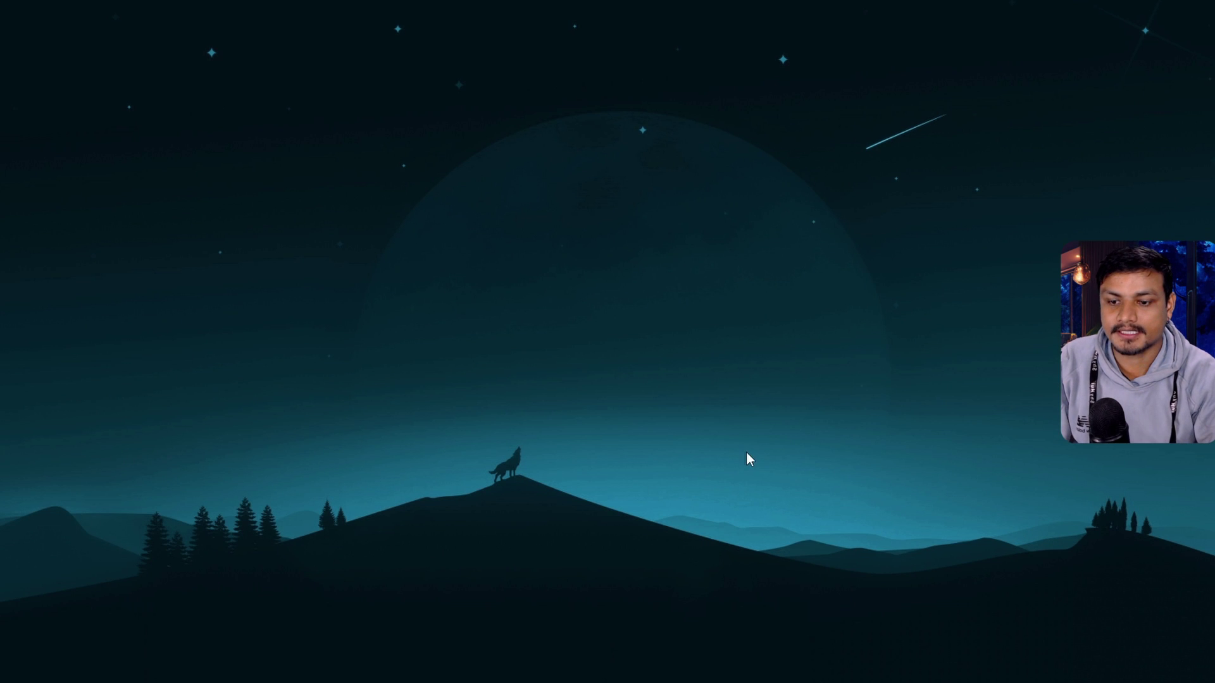
- Open the reconnected WinToUSB (E:) drive in File Explorer on the host PC and reposition the window
{"action": "key", "text": "super+e"}
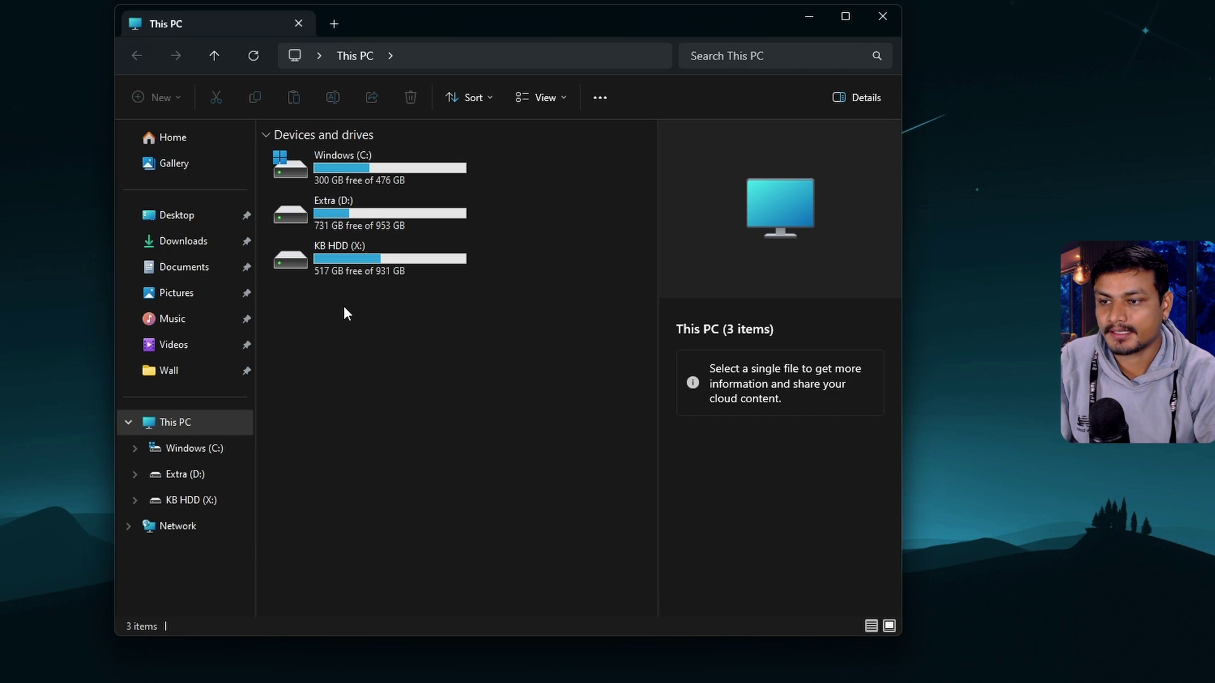
{"action": "left_click", "coordinate": [226, 500]}
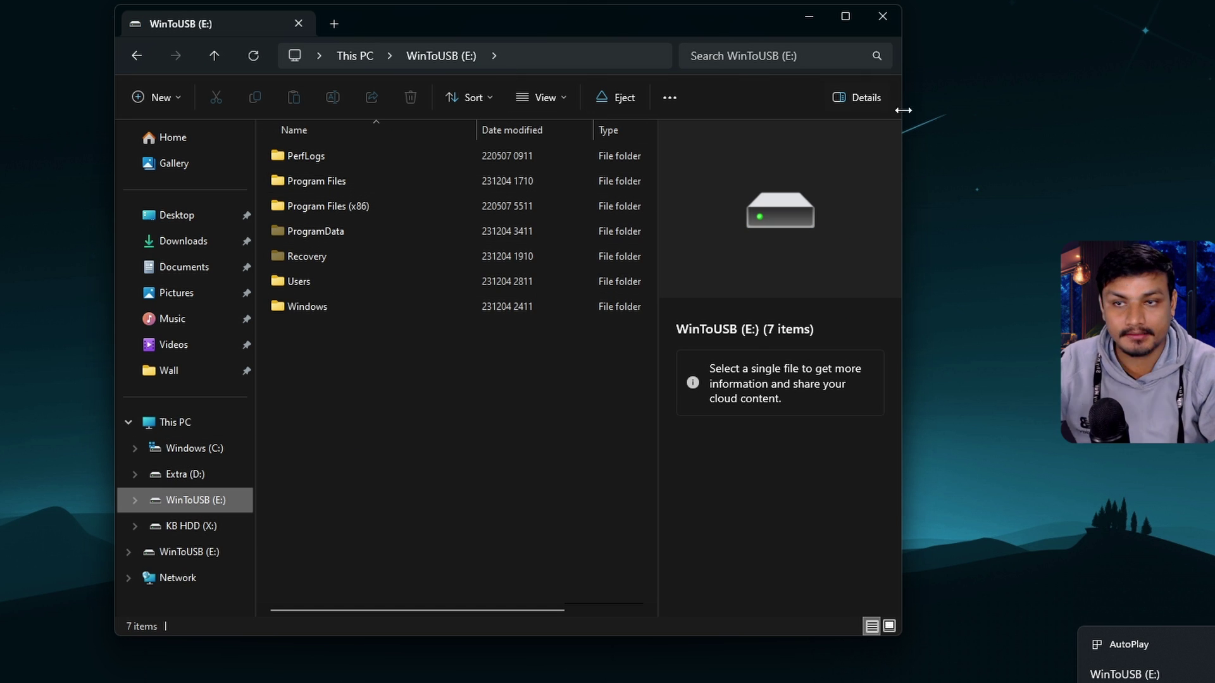
{"action": "left_click_drag", "start_coordinate": [594, 14], "coordinate": [651, 0]}
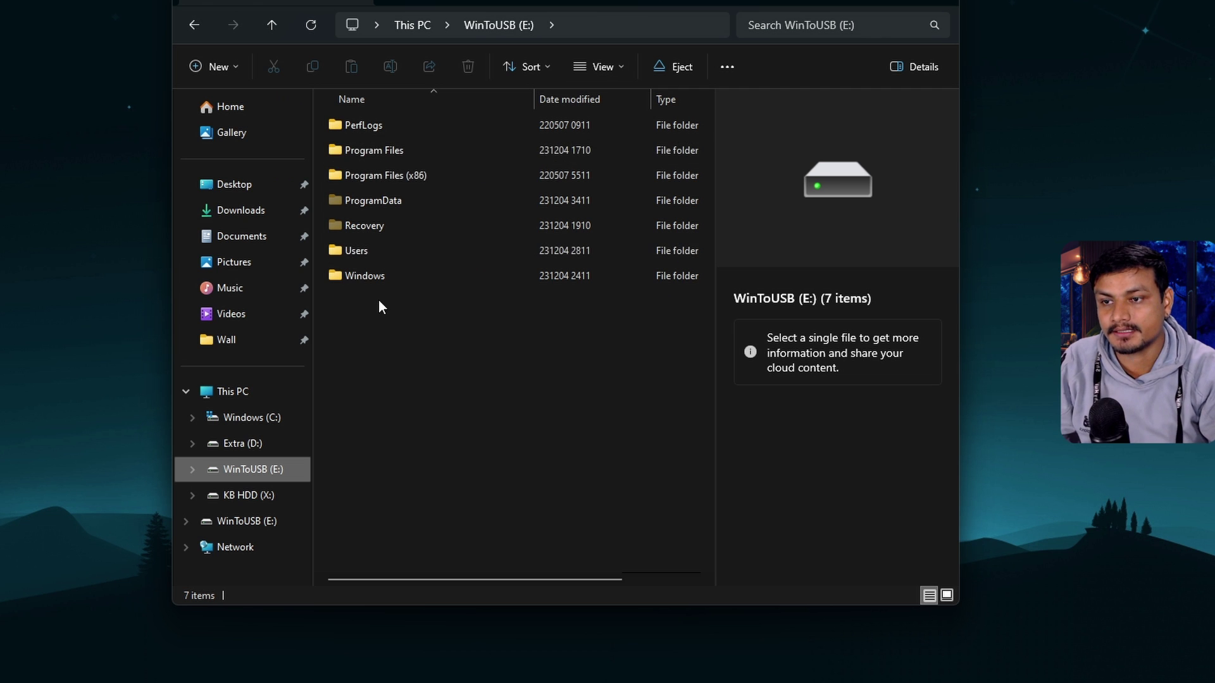
- Check the general and hardware properties of the WinToUSB (E:) drive, and close its properties
{"action": "right_click", "coordinate": [260, 470]}
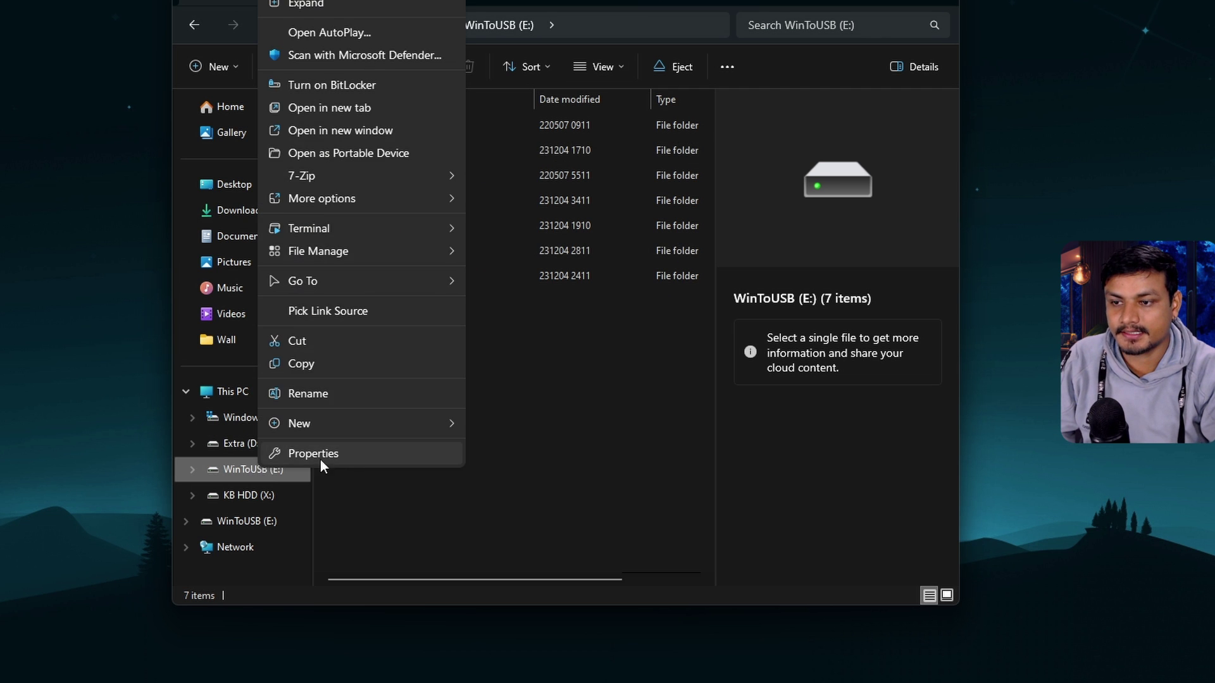
{"action": "left_click", "coordinate": [321, 461]}
{"action": "left_click_drag", "start_coordinate": [504, 328], "coordinate": [542, 27]}
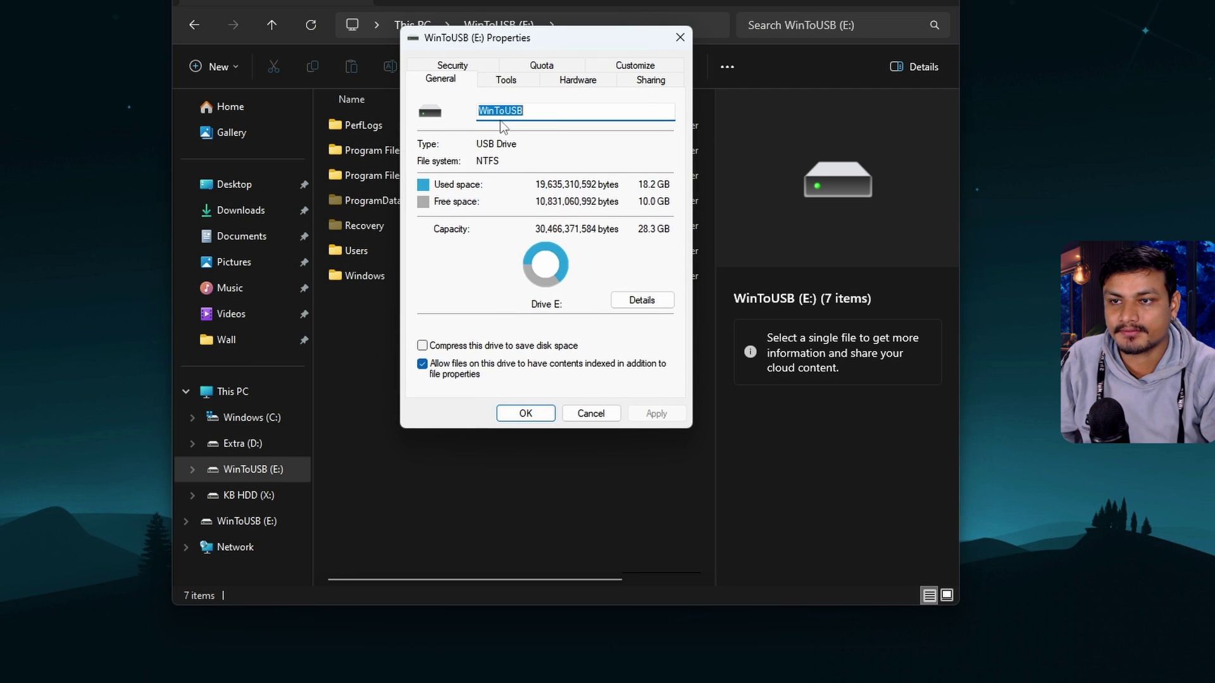
{"action": "left_click", "coordinate": [516, 83]}
{"action": "left_click", "coordinate": [440, 78]}
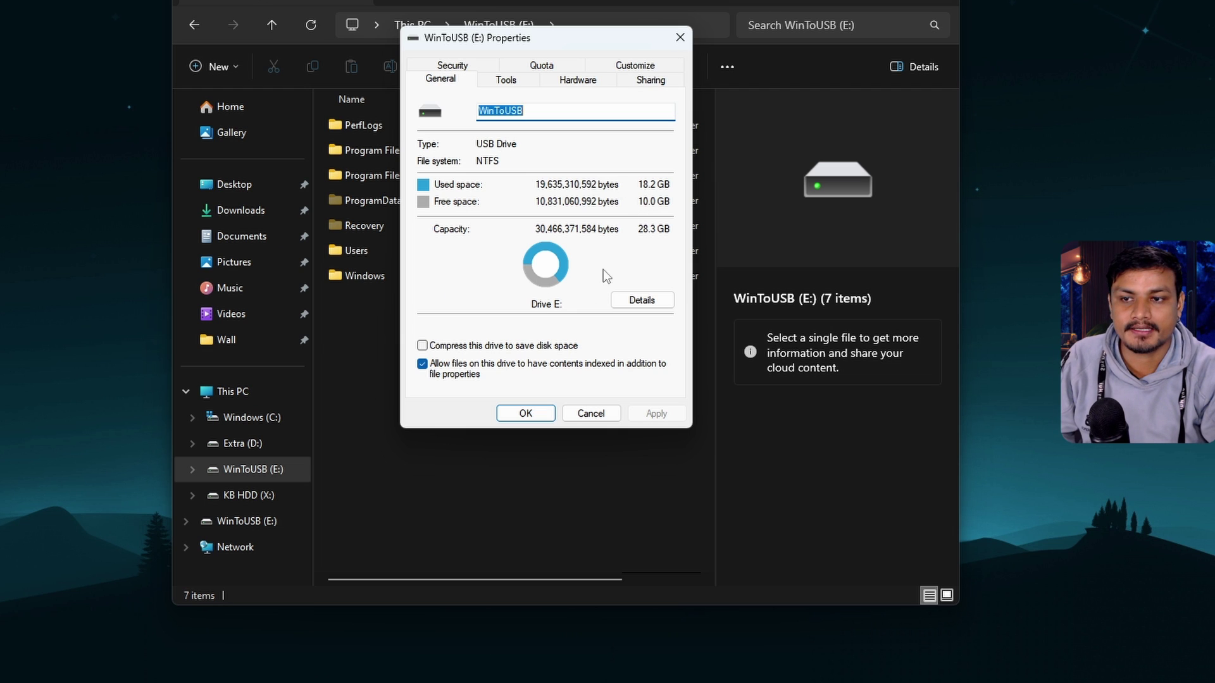
{"action": "left_click", "coordinate": [577, 80]}
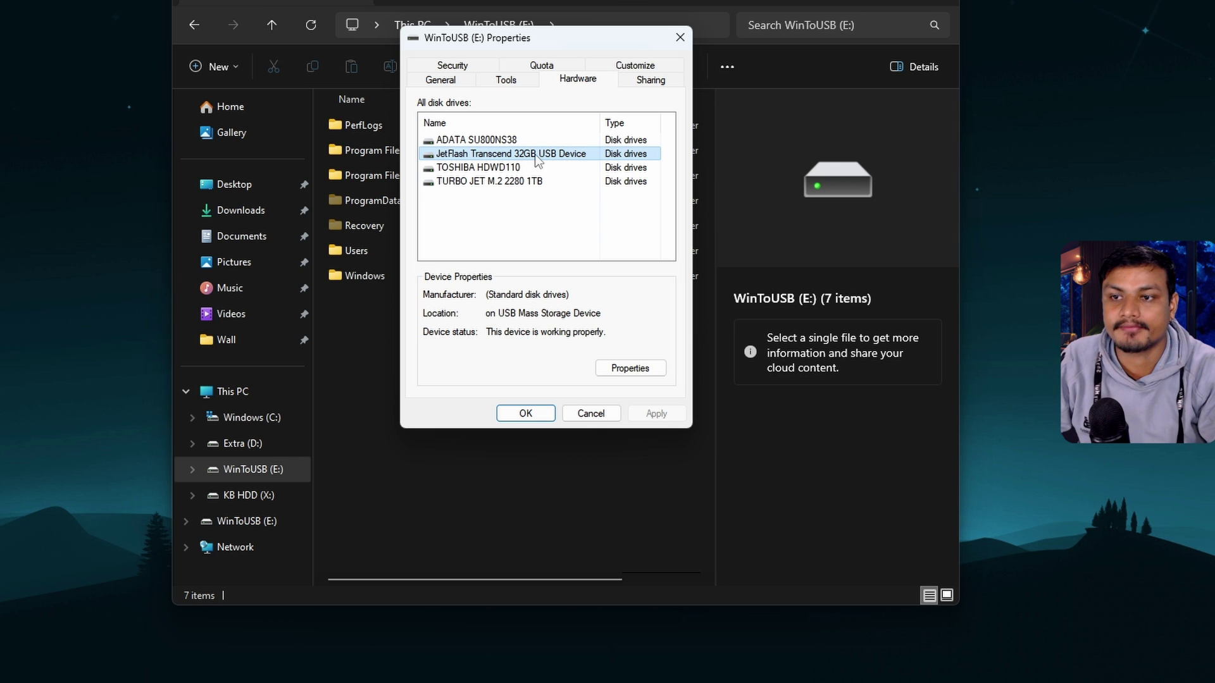
{"action": "left_click", "coordinate": [680, 38]}
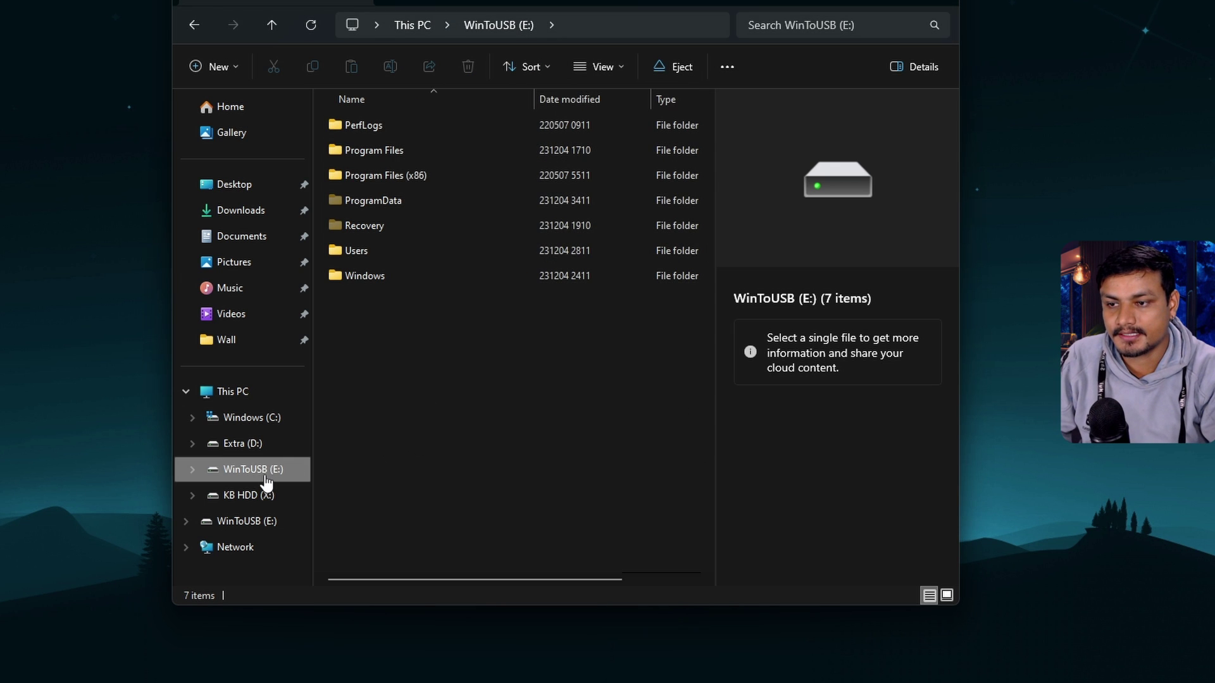
- Examine the Windows, Users and Program Files folders on the WinToUSB (E:) drive, and close File Explorer
{"action": "double_click", "coordinate": [367, 276]}
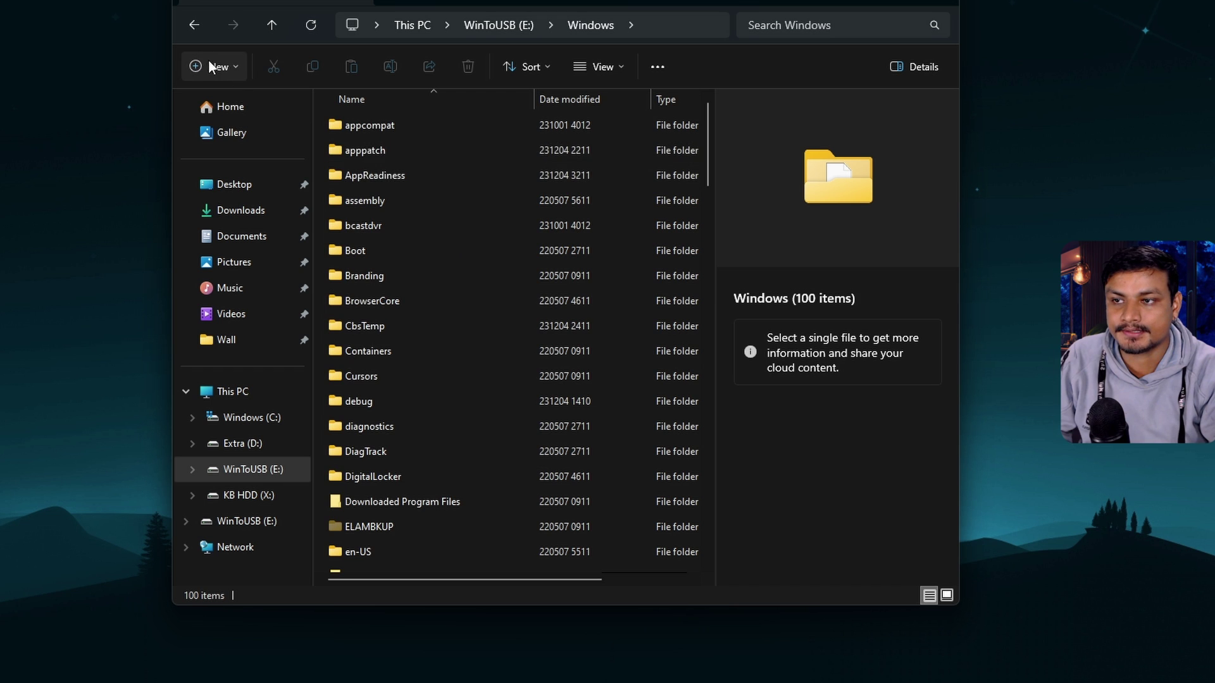
{"action": "left_click", "coordinate": [194, 25]}
{"action": "double_click", "coordinate": [366, 241]}
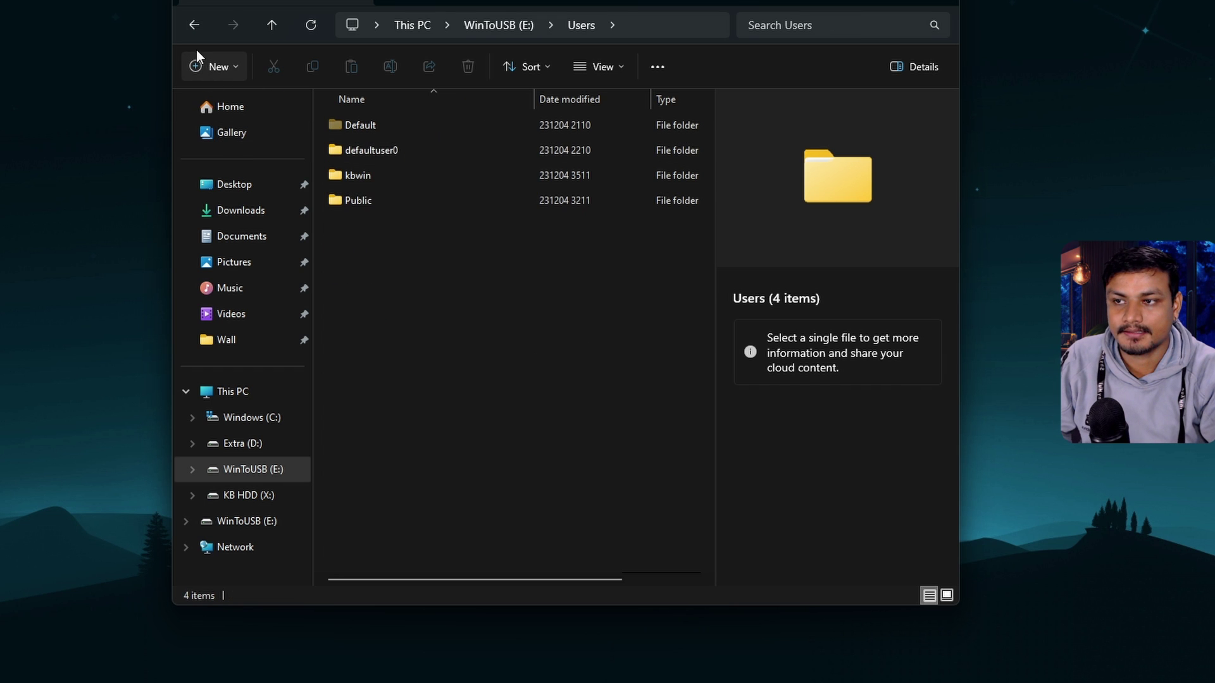
{"action": "left_click", "coordinate": [194, 25]}
{"action": "double_click", "coordinate": [398, 148]}
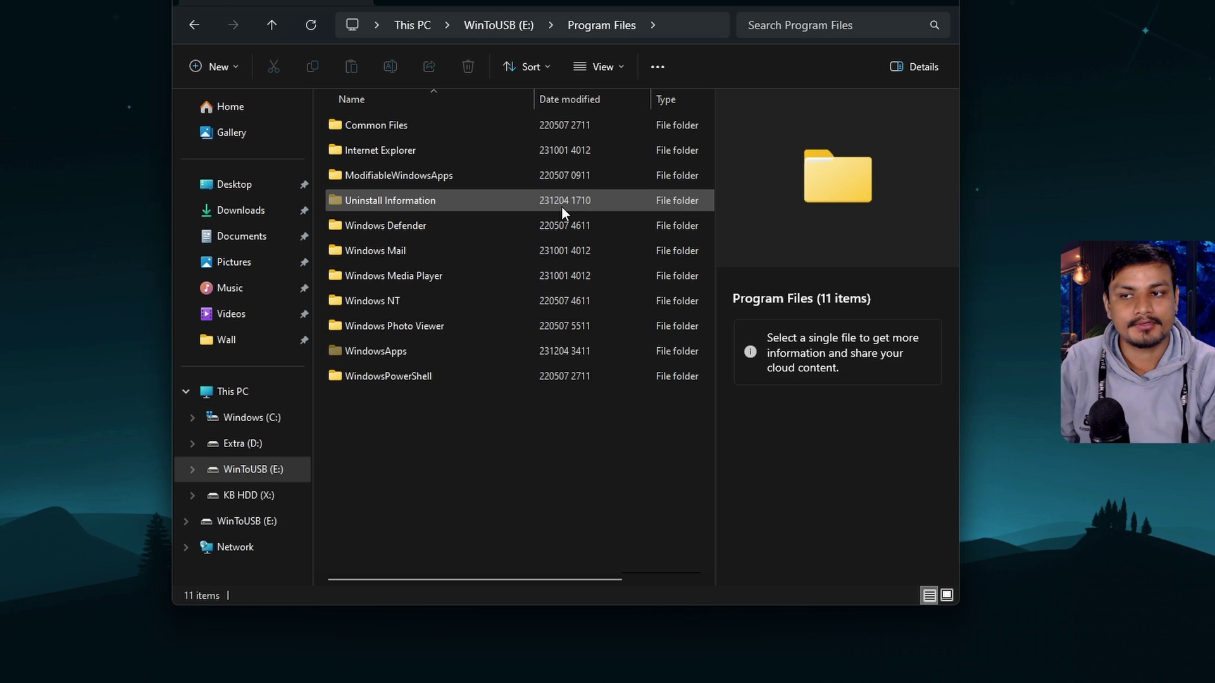
{"action": "left_click", "coordinate": [194, 25]}
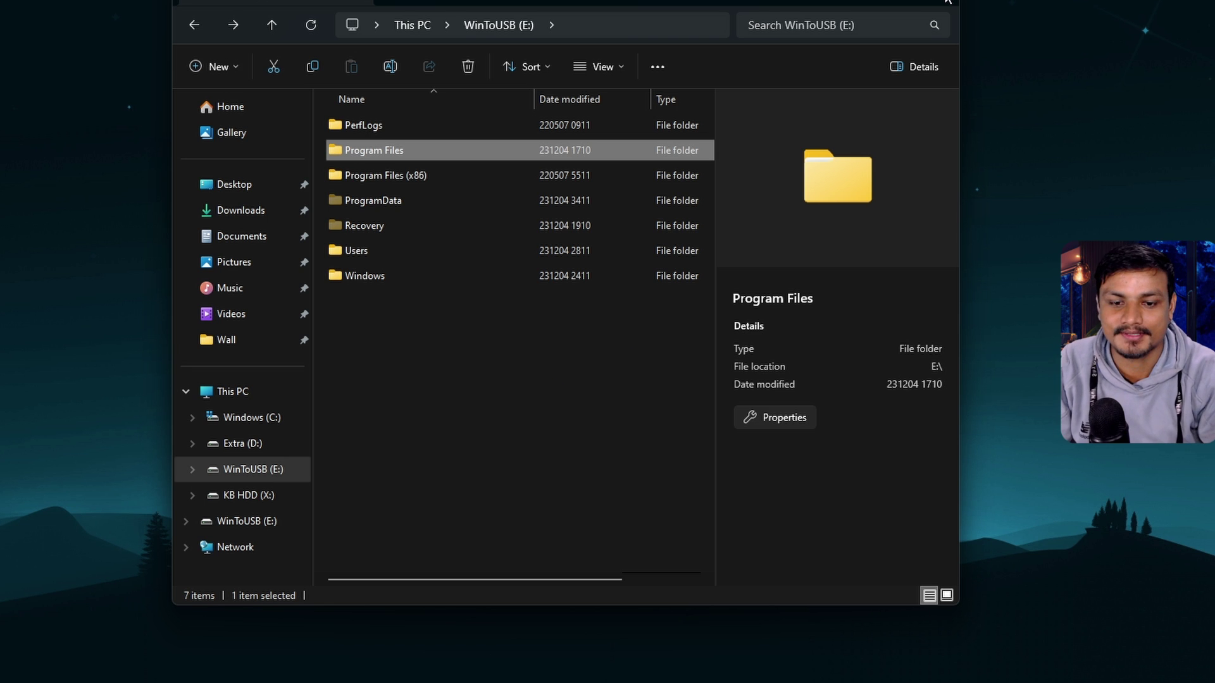
{"action": "key", "text": "alt+F4"}
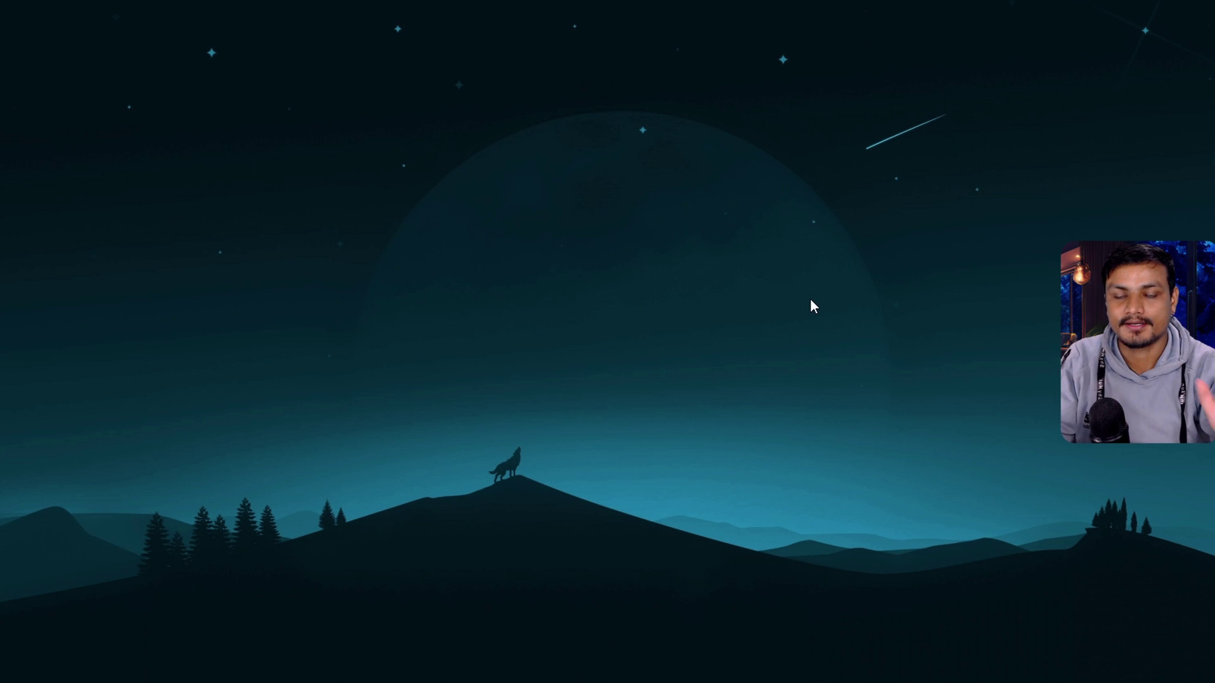